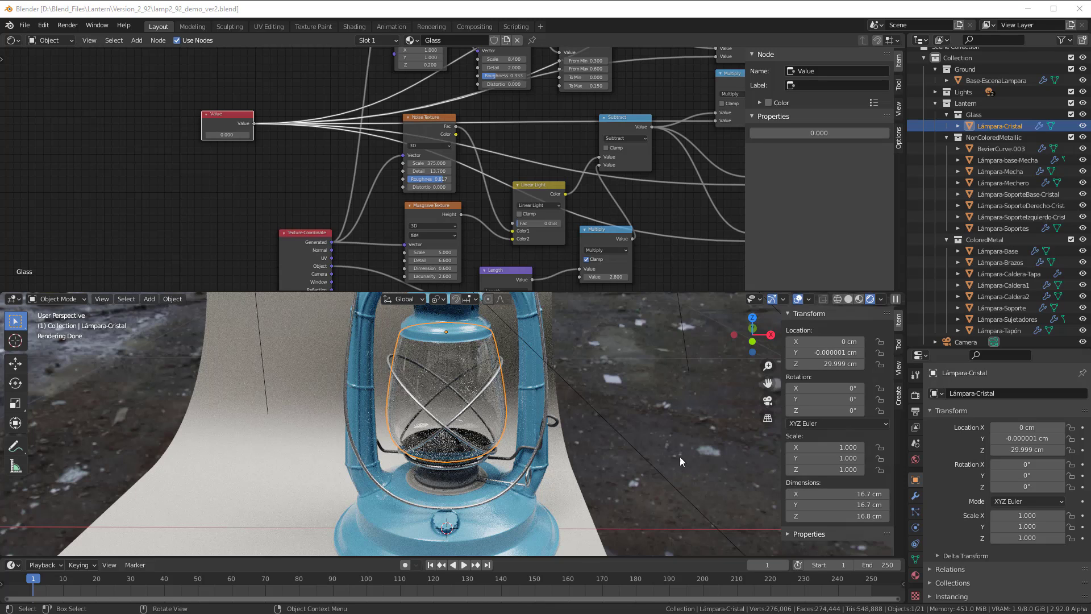
- Select the lantern's base to show its ColorOfLantern material nodes
{"action": "left_click", "coordinate": [514, 527]}
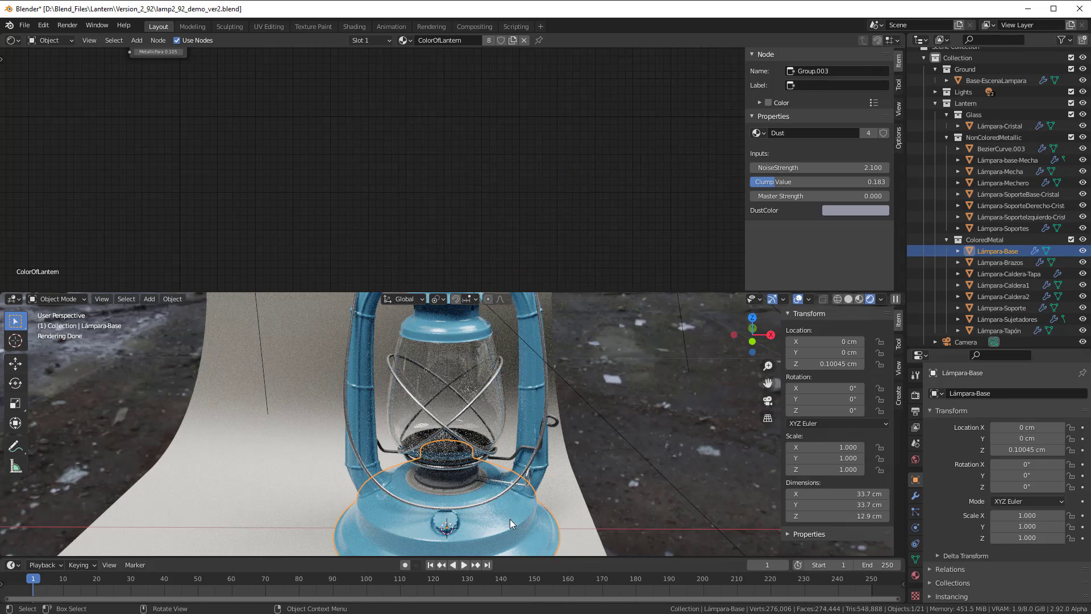
{"action": "scroll", "coordinate": [432, 170], "scroll_direction": "down", "scroll_amount": 7}
{"action": "middle_click_drag", "start_coordinate": [432, 169], "coordinate": [665, 287]}
{"action": "scroll", "coordinate": [571, 254], "scroll_direction": "up", "scroll_amount": 4}
{"action": "scroll", "coordinate": [571, 258], "scroll_direction": "up", "scroll_amount": 1}
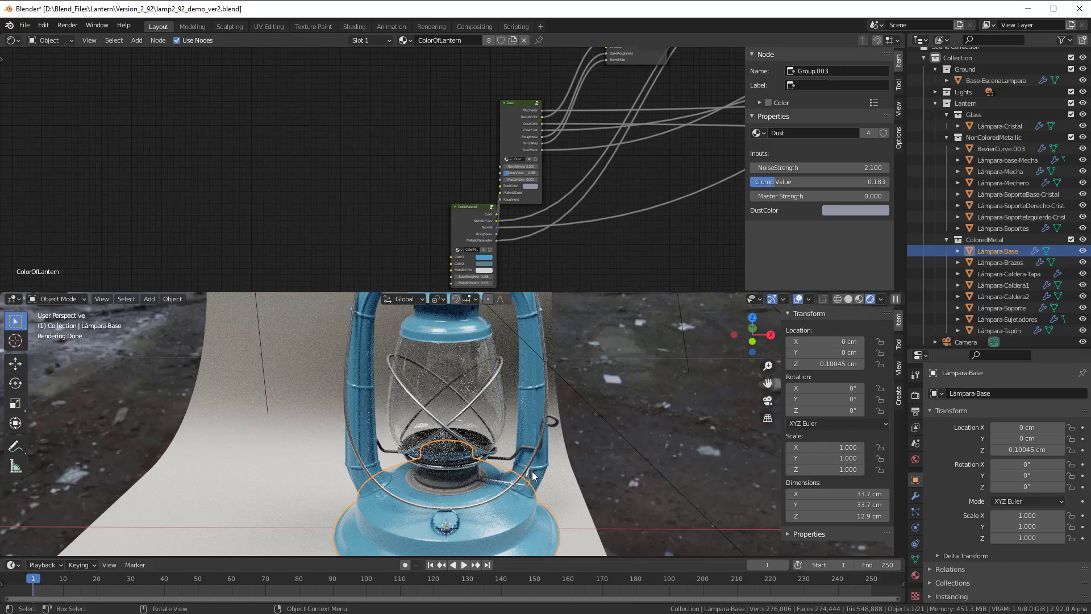
{"action": "scroll", "coordinate": [530, 482], "scroll_direction": "up", "scroll_amount": 2}
{"action": "middle_click_drag", "start_coordinate": [519, 522], "coordinate": [505, 455], "text": "shift"}
{"action": "scroll", "coordinate": [529, 274], "scroll_direction": "up", "scroll_amount": 5}
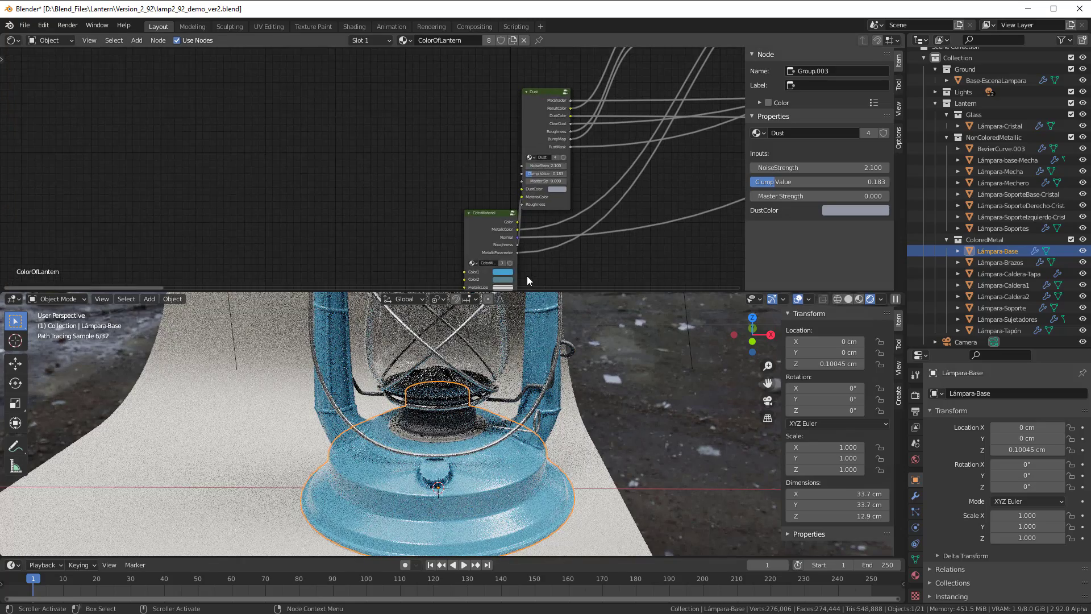
{"action": "scroll", "coordinate": [504, 221], "scroll_direction": "up", "scroll_amount": 2}
- Change the ColorMaterial group's Color1 to red and its Color2 to orange-brown
{"action": "left_click", "coordinate": [556, 218]}
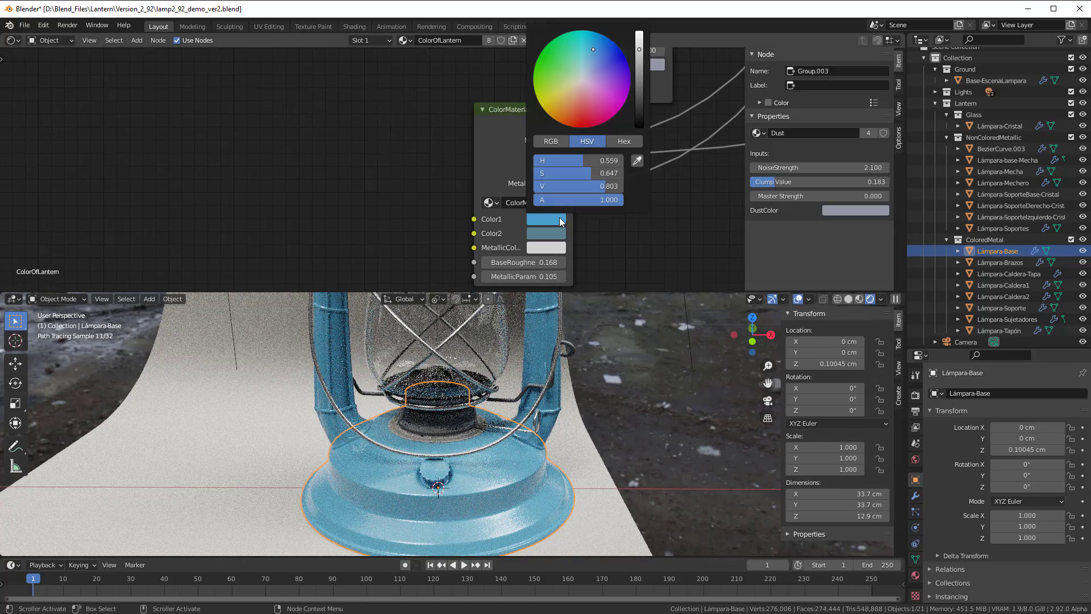
{"action": "left_click_drag", "start_coordinate": [581, 102], "coordinate": [583, 127]}
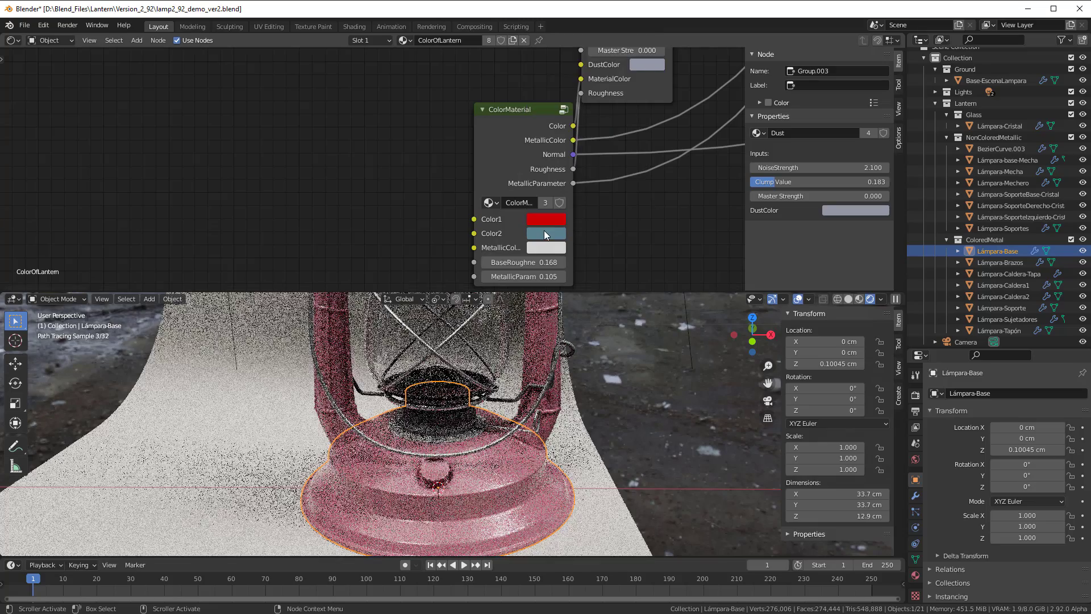
{"action": "left_click", "coordinate": [545, 231]}
{"action": "left_click_drag", "start_coordinate": [586, 76], "coordinate": [557, 125]}
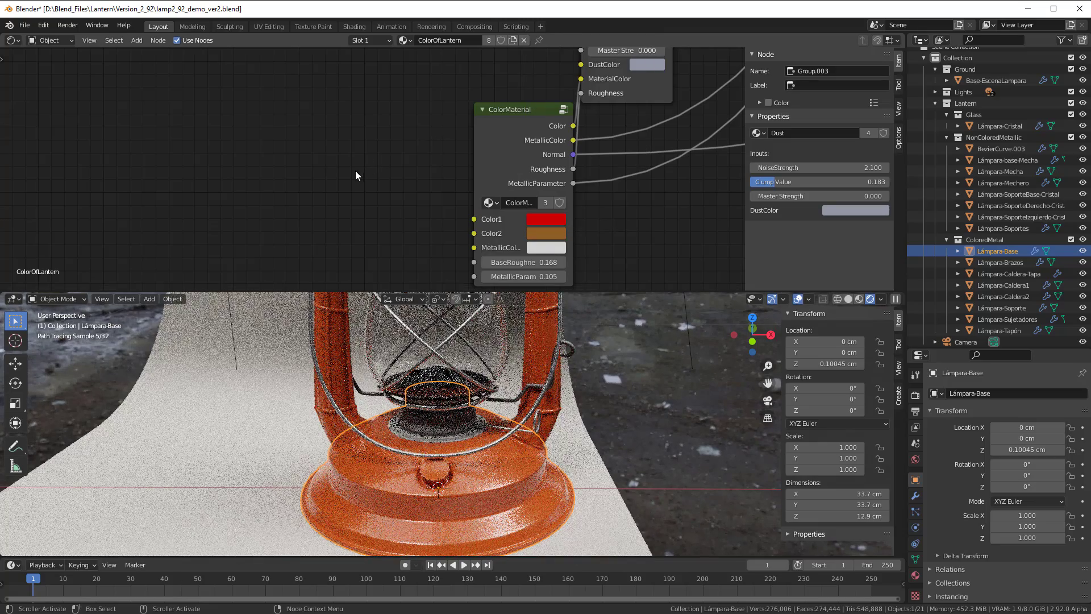
{"action": "scroll", "coordinate": [353, 173], "scroll_direction": "down", "scroll_amount": 2}
{"action": "scroll", "coordinate": [390, 213], "scroll_direction": "up", "scroll_amount": 1}
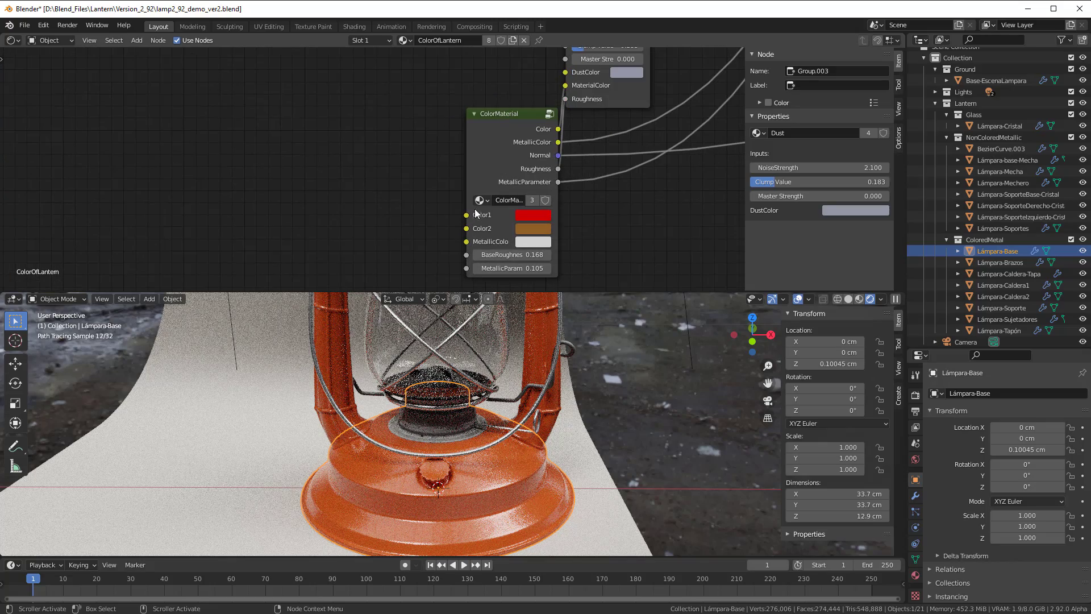
{"action": "left_click_drag", "start_coordinate": [466, 215], "coordinate": [380, 211]}
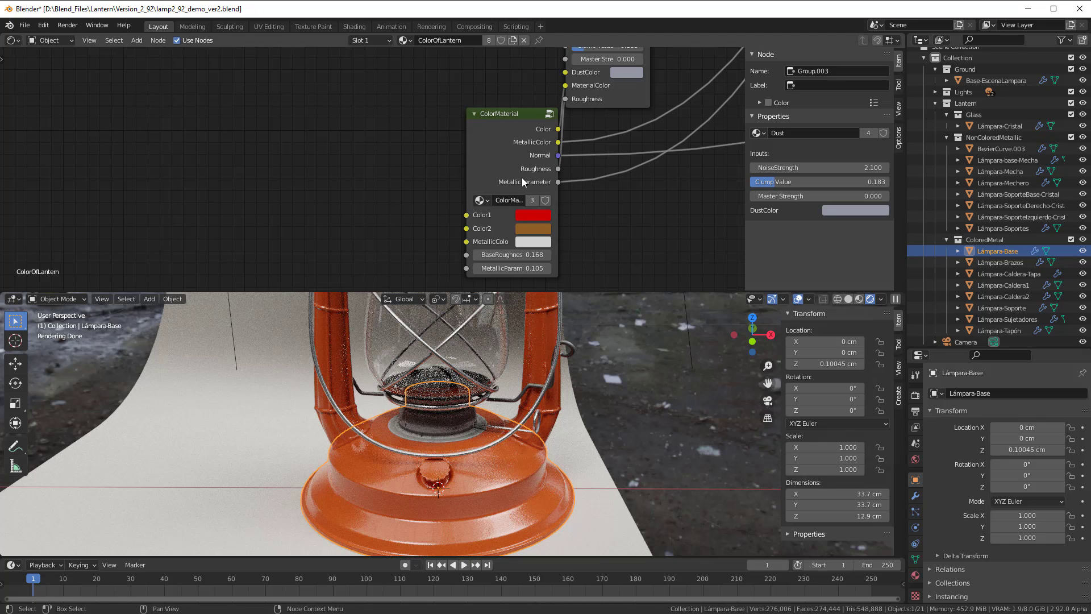
- Examine the chain of node groups leading from ColorMaterial through Dust and Dirt to the Principled BSDF
{"action": "scroll", "coordinate": [550, 189], "scroll_direction": "down", "scroll_amount": 1}
{"action": "middle_click_drag", "start_coordinate": [551, 189], "coordinate": [527, 214]}
{"action": "scroll", "coordinate": [528, 215], "scroll_direction": "up", "scroll_amount": 1}
{"action": "middle_click_drag", "start_coordinate": [587, 188], "coordinate": [553, 250]}
{"action": "scroll", "coordinate": [553, 250], "scroll_direction": "down", "scroll_amount": 2}
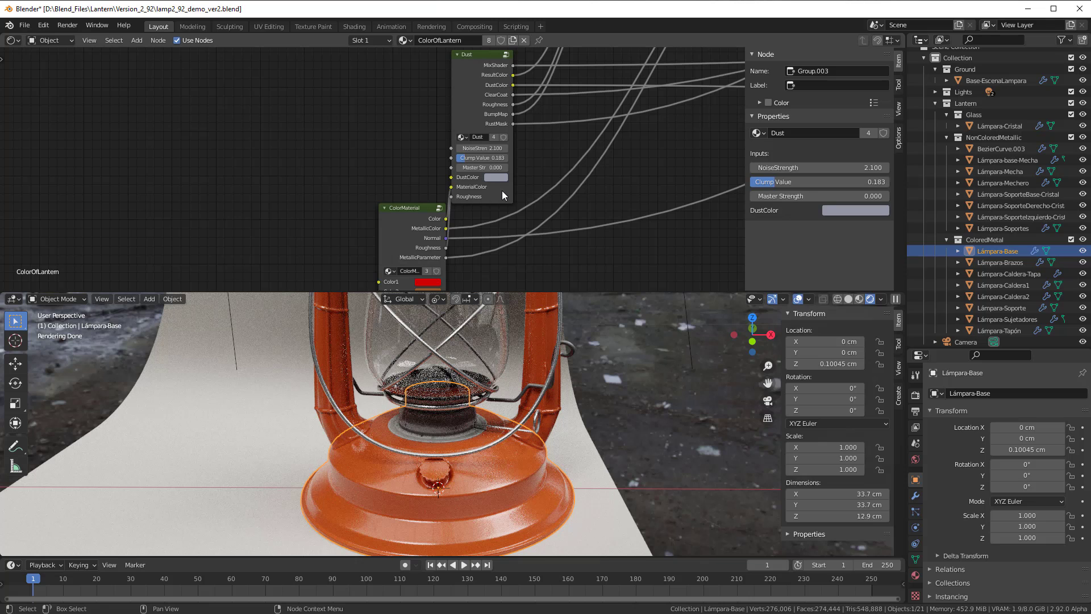
{"action": "scroll", "coordinate": [592, 142], "scroll_direction": "down", "scroll_amount": 2}
{"action": "middle_click_drag", "start_coordinate": [587, 183], "coordinate": [482, 292]}
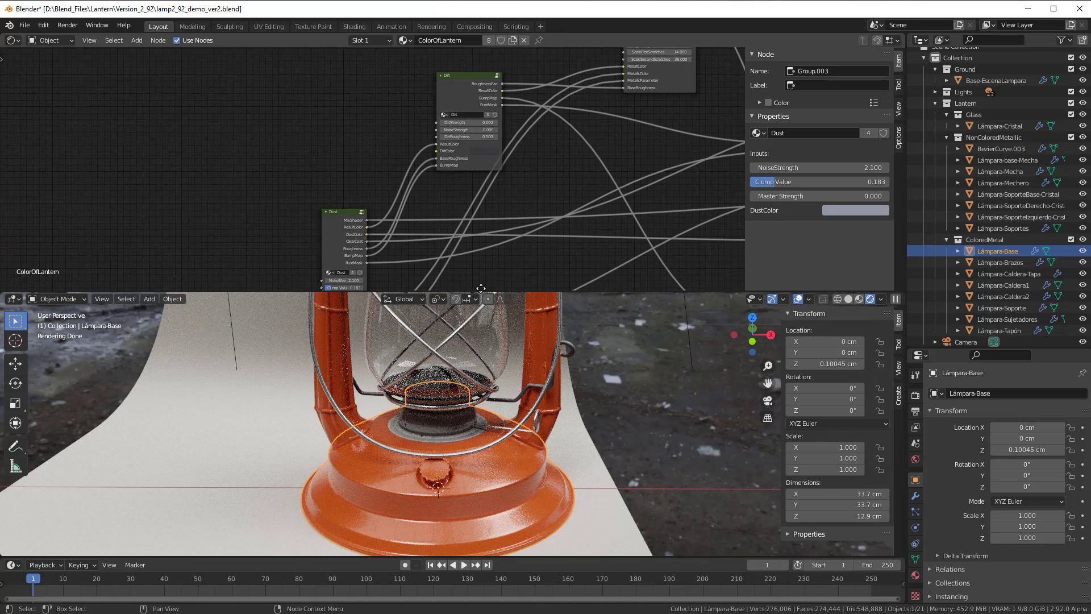
{"action": "scroll", "coordinate": [589, 191], "scroll_direction": "down", "scroll_amount": 1}
{"action": "middle_click_drag", "start_coordinate": [588, 191], "coordinate": [343, 243]}
{"action": "scroll", "coordinate": [492, 156], "scroll_direction": "up", "scroll_amount": 1}
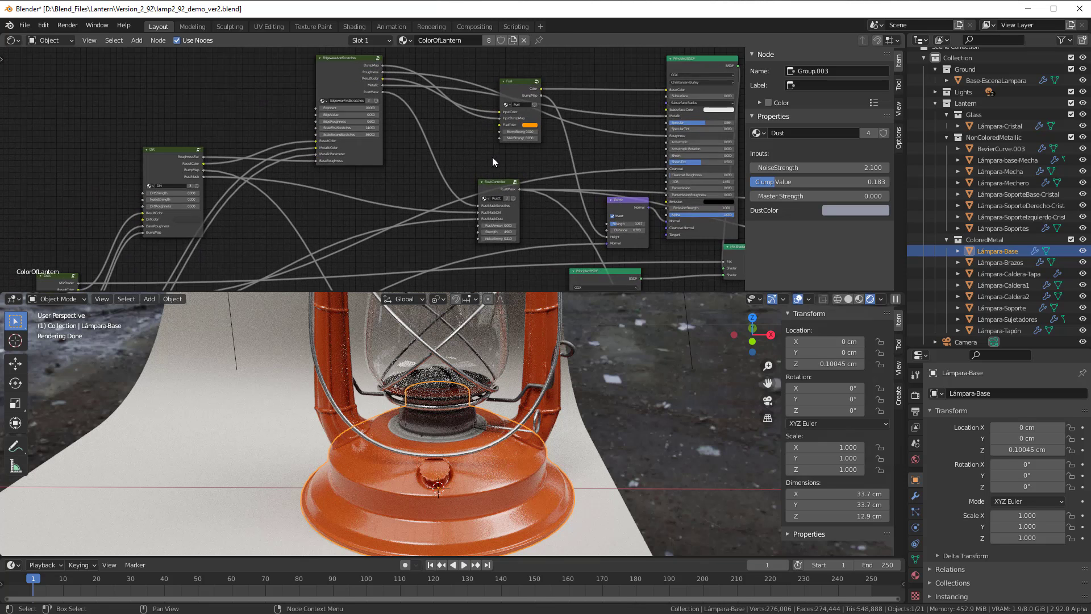
{"action": "middle_click_drag", "start_coordinate": [284, 193], "coordinate": [523, 63]}
{"action": "scroll", "coordinate": [432, 214], "scroll_direction": "up", "scroll_amount": 1}
{"action": "middle_click_drag", "start_coordinate": [432, 214], "coordinate": [577, 279]}
{"action": "scroll", "coordinate": [530, 67], "scroll_direction": "up", "scroll_amount": 3}
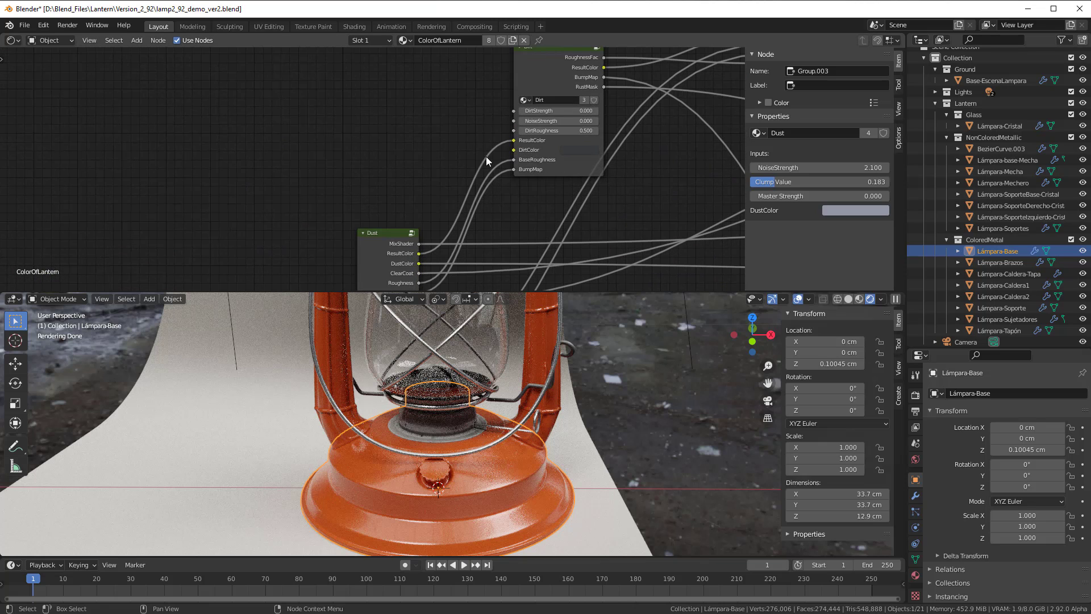
- Recolour the ColorMaterial group with a light blue Color1 and a dark violet-blue Color2
{"action": "middle_click_drag", "start_coordinate": [434, 164], "coordinate": [607, 47]}
{"action": "middle_click_drag", "start_coordinate": [455, 168], "coordinate": [551, 57]}
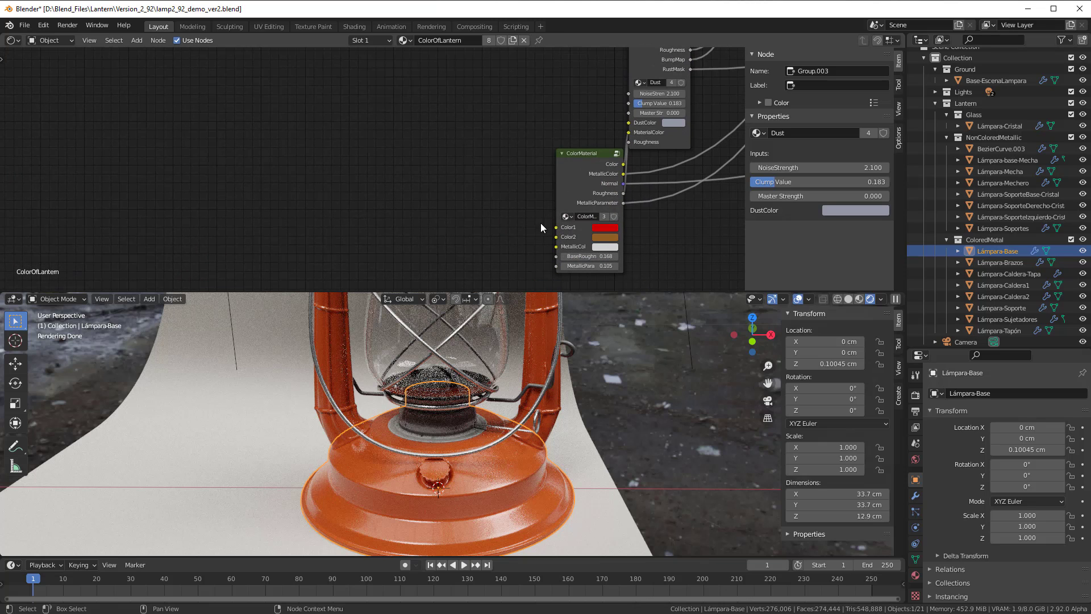
{"action": "left_click", "coordinate": [604, 237]}
{"action": "left_click", "coordinate": [639, 142]}
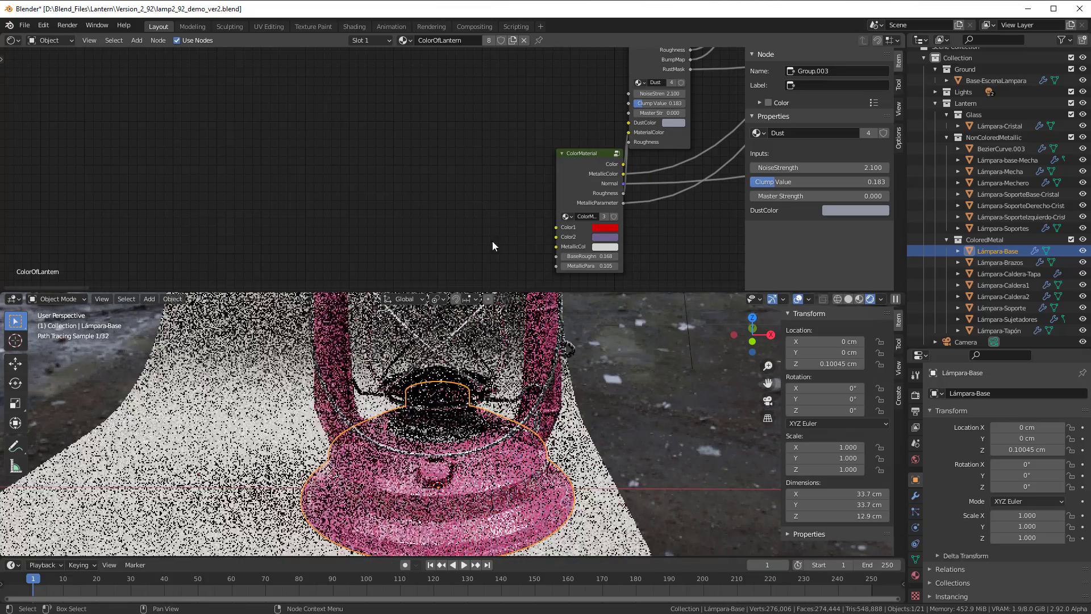
{"action": "left_click", "coordinate": [602, 226]}
{"action": "left_click_drag", "start_coordinate": [633, 142], "coordinate": [637, 131]}
{"action": "left_click", "coordinate": [606, 238]}
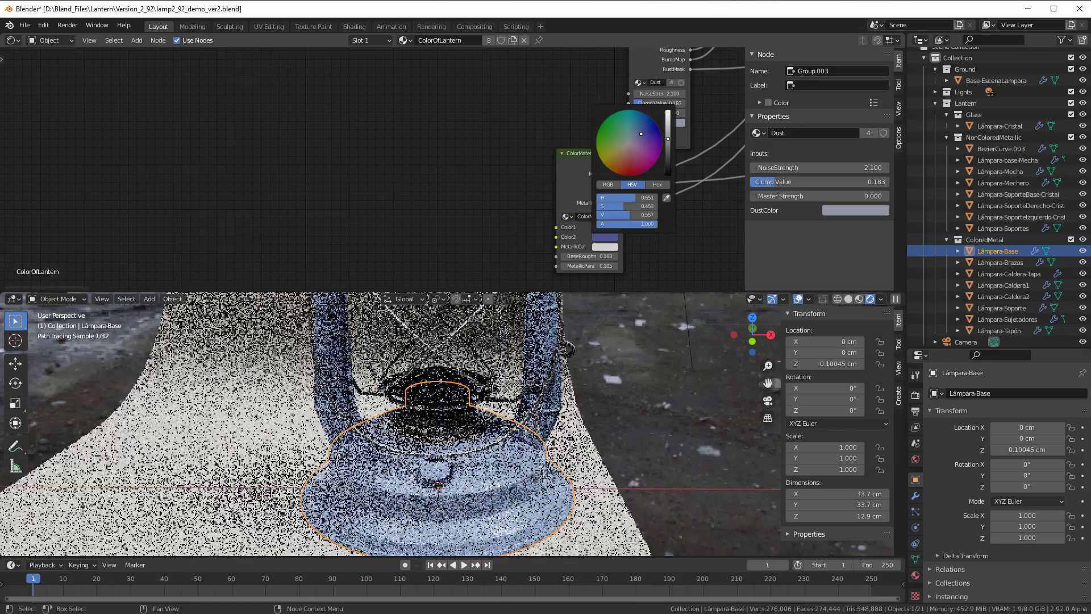
- Add a Noise Texture node in the empty space before the ColorMaterial group
{"action": "scroll", "coordinate": [446, 210], "scroll_direction": "up", "scroll_amount": 1}
{"action": "scroll", "coordinate": [446, 211], "scroll_direction": "up", "scroll_amount": 2}
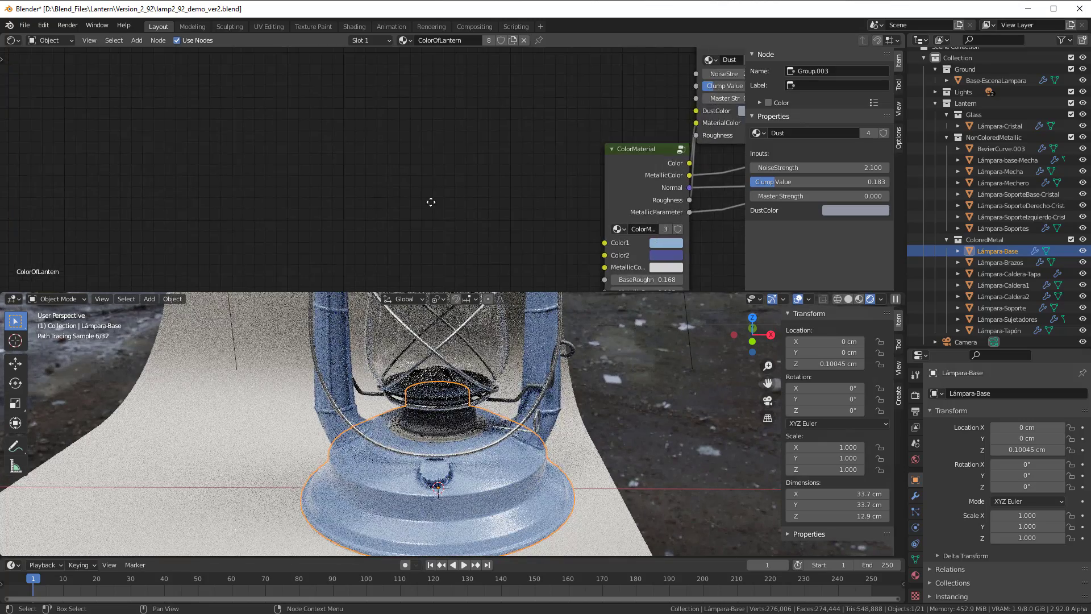
{"action": "middle_click_drag", "start_coordinate": [427, 197], "coordinate": [312, 128]}
{"action": "scroll", "coordinate": [329, 153], "scroll_direction": "up", "scroll_amount": 2}
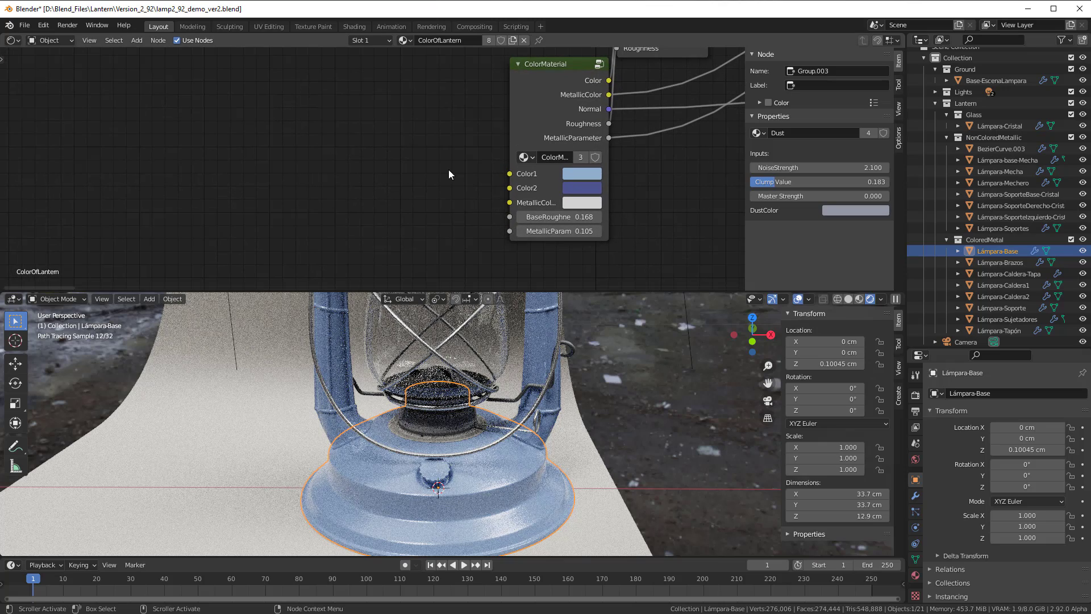
{"action": "scroll", "coordinate": [354, 177], "scroll_direction": "up", "scroll_amount": 1}
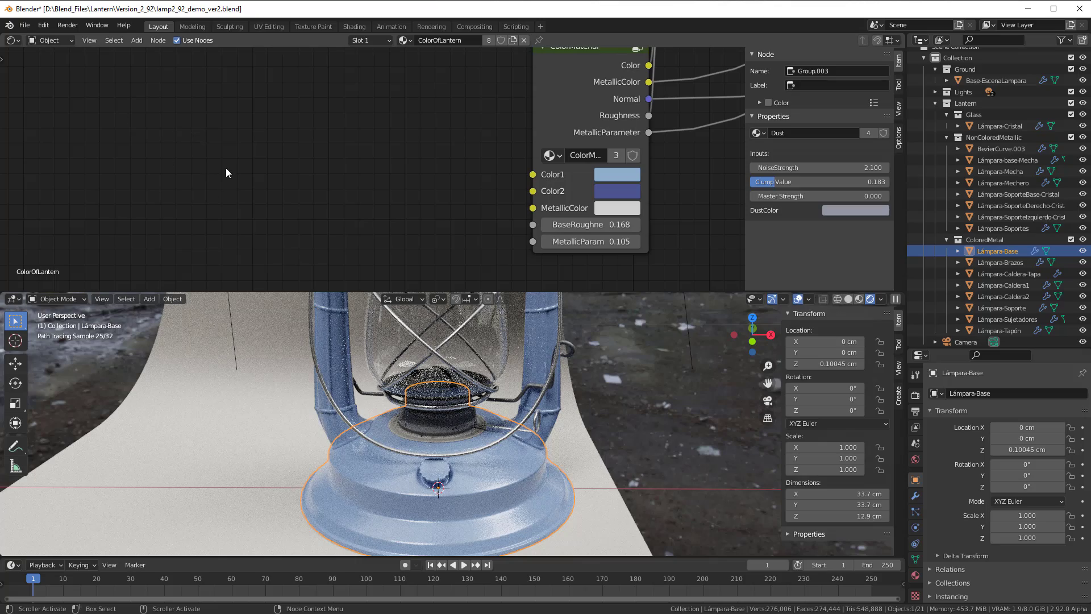
{"action": "key", "text": "shift+a"}
{"action": "mouse_move", "coordinate": [174, 126]}
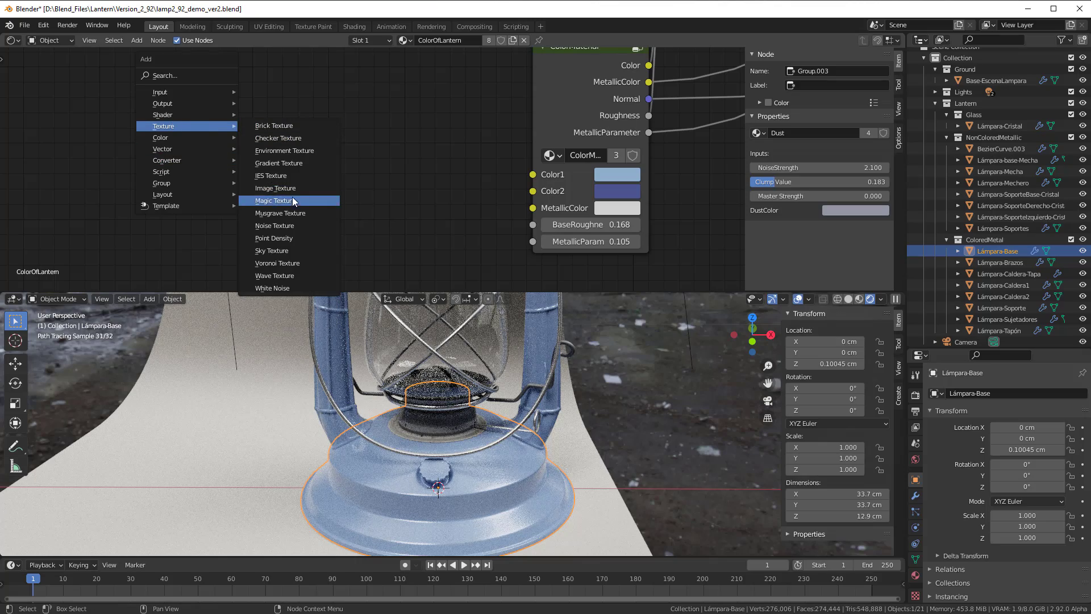
{"action": "left_click", "coordinate": [284, 226]}
{"action": "left_click", "coordinate": [180, 125]}
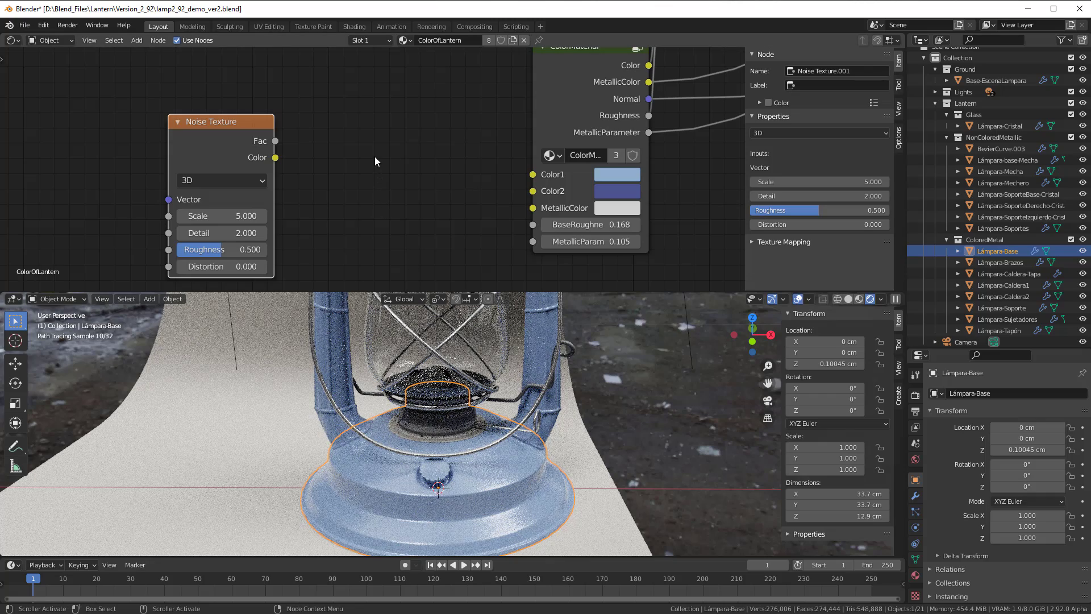
- Add a ColorRamp node between the Noise Texture and the ColorMaterial group
{"action": "key", "text": "shift+a"}
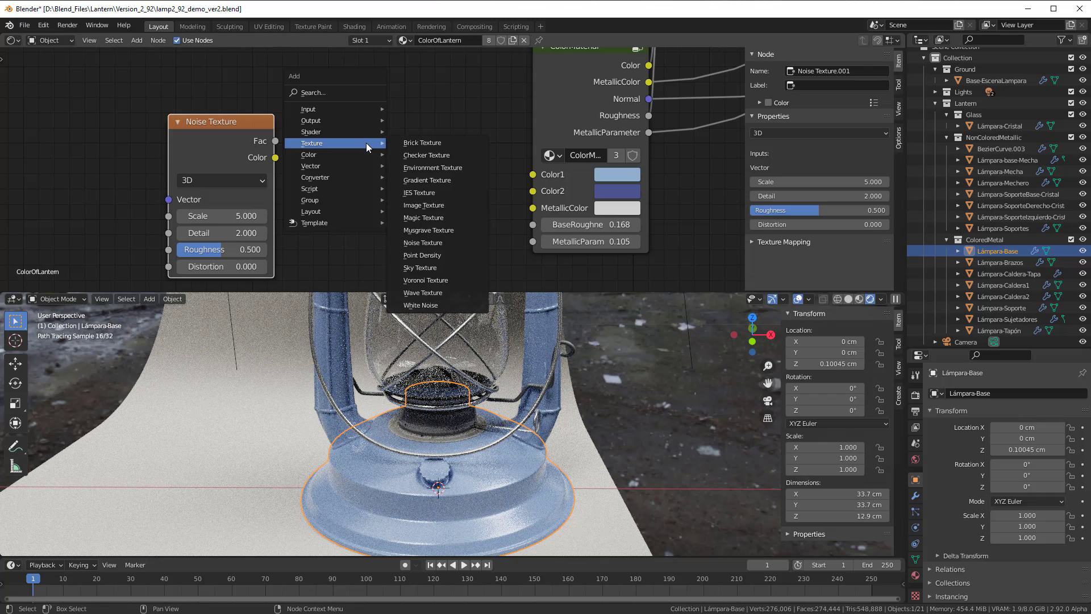
{"action": "mouse_move", "coordinate": [325, 183]}
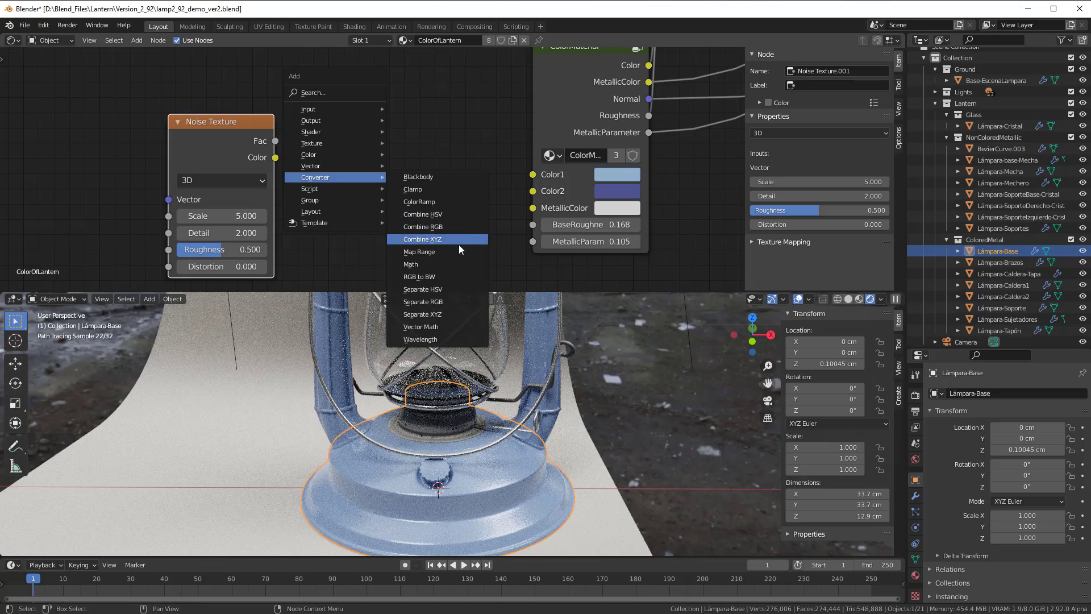
{"action": "left_click", "coordinate": [448, 205]}
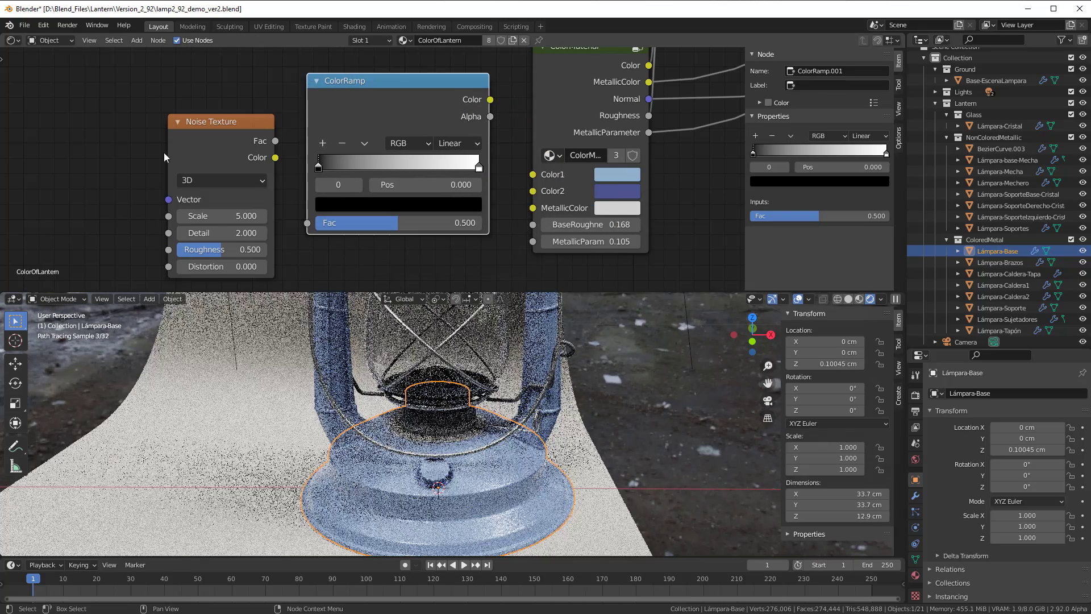
{"action": "left_click", "coordinate": [329, 89]}
- Reposition the Noise Texture and connect its Fac to the ColorRamp's Fac, and the ramp's Color to ColorMaterial's Color2
{"action": "left_click_drag", "start_coordinate": [196, 142], "coordinate": [129, 135]}
{"action": "left_click_drag", "start_coordinate": [208, 133], "coordinate": [307, 223]}
{"action": "left_click_drag", "start_coordinate": [489, 100], "coordinate": [536, 192]}
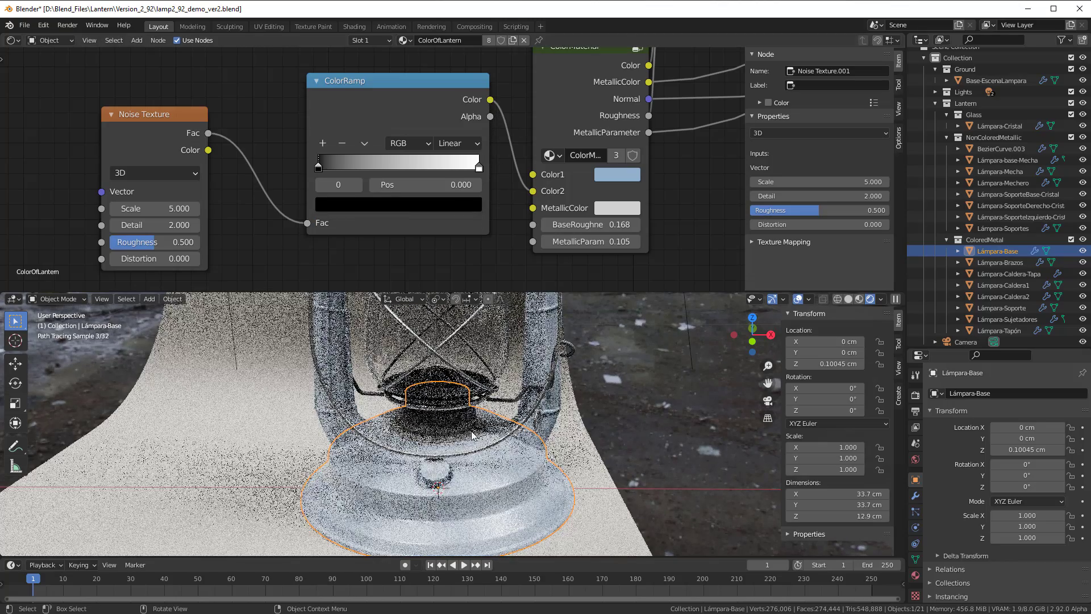
{"action": "left_click_drag", "start_coordinate": [140, 138], "coordinate": [159, 127]}
- Set the ColorRamp's first stop to the light blue sampled from ColorMaterial's Color1
{"action": "left_click", "coordinate": [316, 169]}
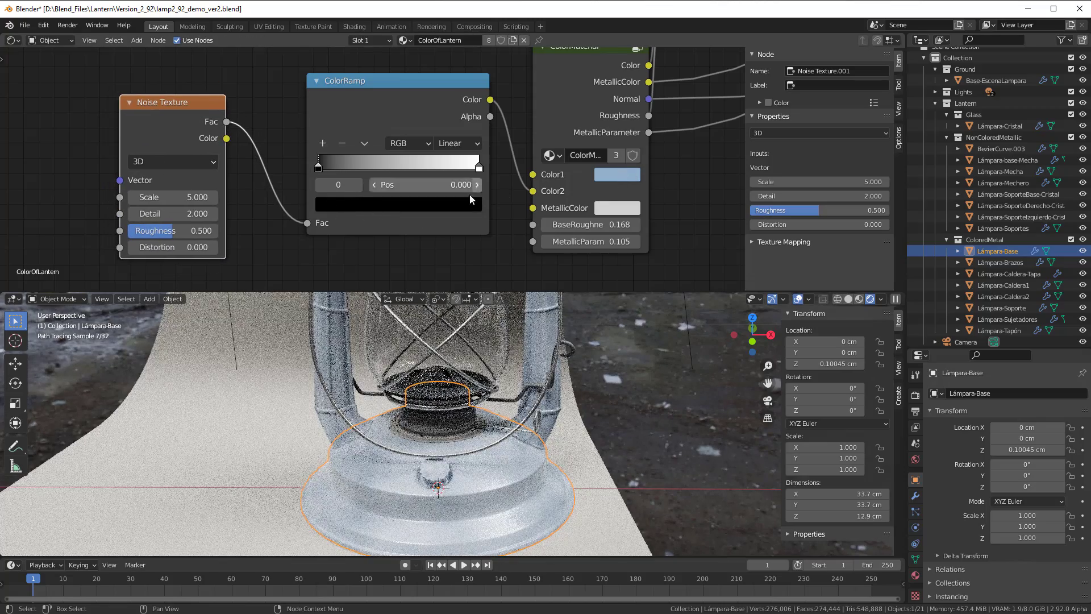
{"action": "left_click", "coordinate": [434, 204]}
{"action": "left_click", "coordinate": [445, 371]}
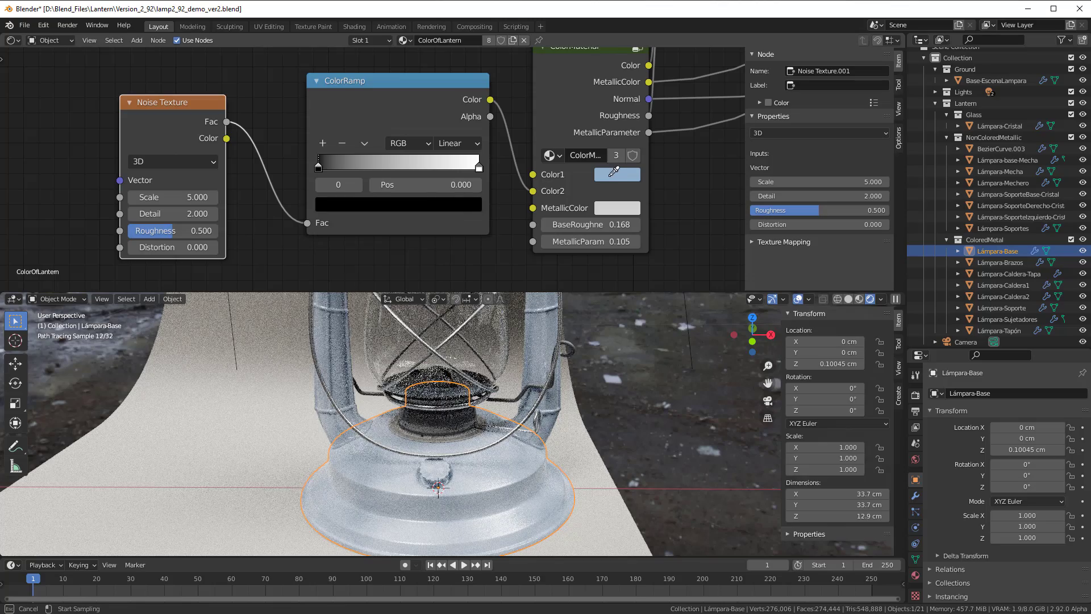
{"action": "left_click", "coordinate": [614, 174]}
- Set the ColorRamp's last stop to a saturated blue
{"action": "left_click", "coordinate": [477, 166]}
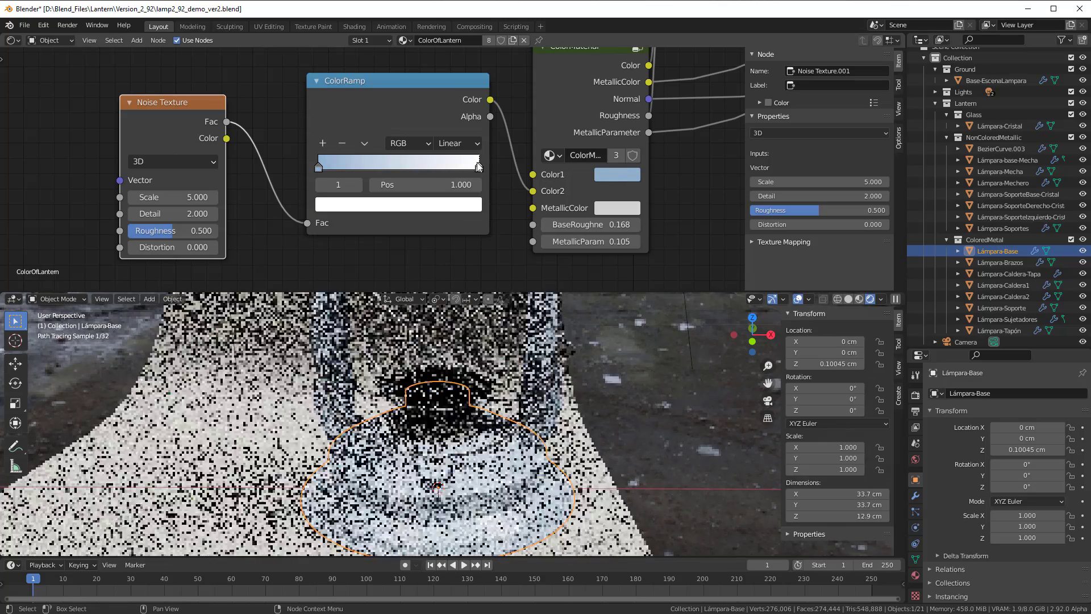
{"action": "left_click", "coordinate": [460, 205]}
{"action": "left_click", "coordinate": [418, 238]}
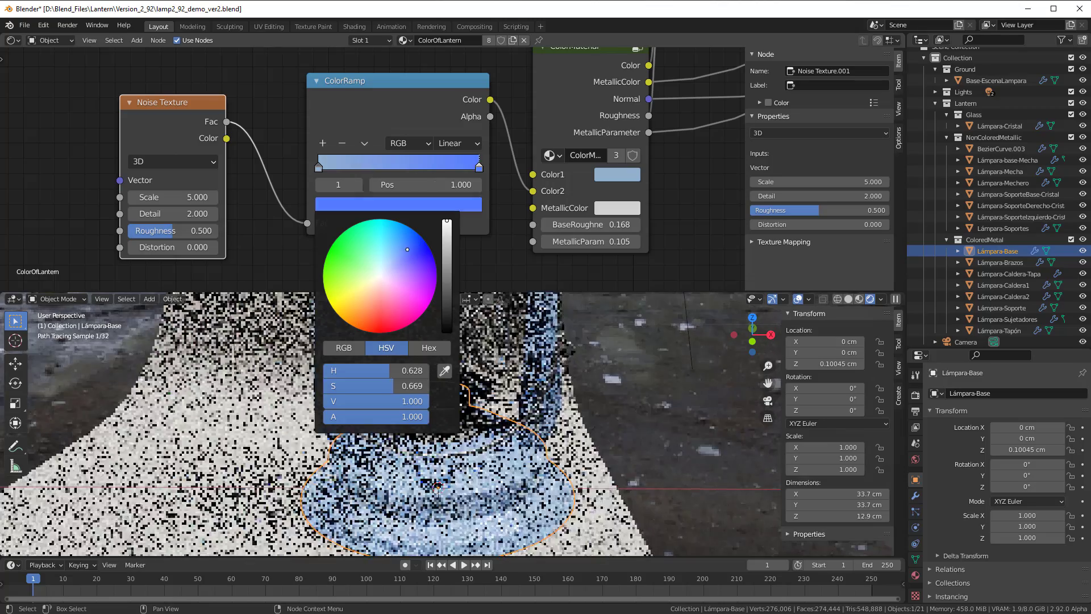
{"action": "left_click_drag", "start_coordinate": [419, 239], "coordinate": [413, 248]}
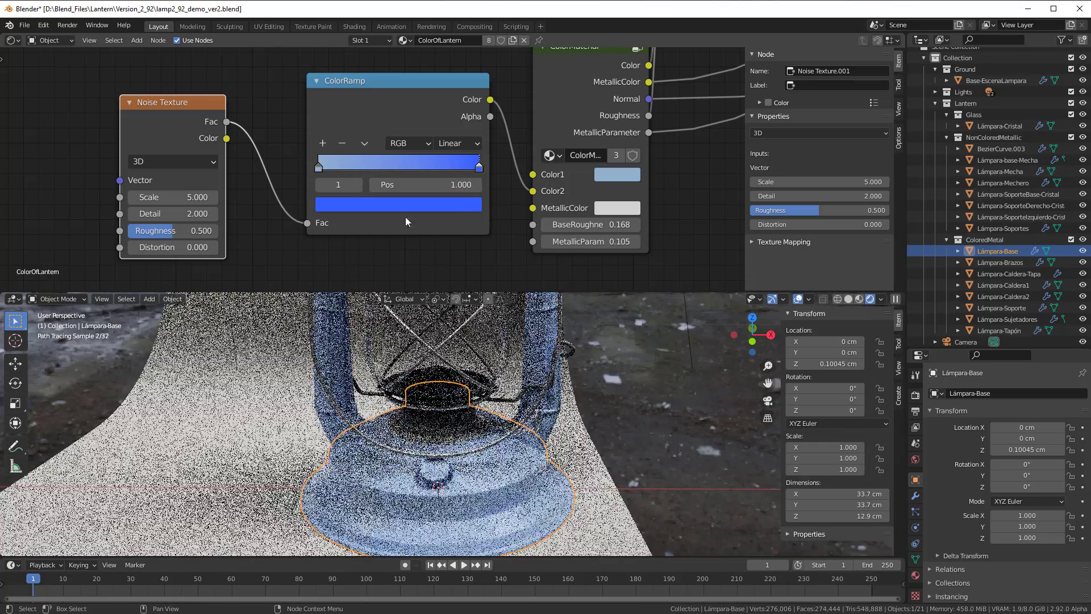
- Set the Noise Texture's Scale to 11.500, Detail to 6.800 and Roughness to 0.750
{"action": "scroll", "coordinate": [261, 240], "scroll_direction": "up", "scroll_amount": 1}
{"action": "middle_click_drag", "start_coordinate": [269, 238], "coordinate": [375, 202]}
{"action": "scroll", "coordinate": [254, 198], "scroll_direction": "up", "scroll_amount": 1}
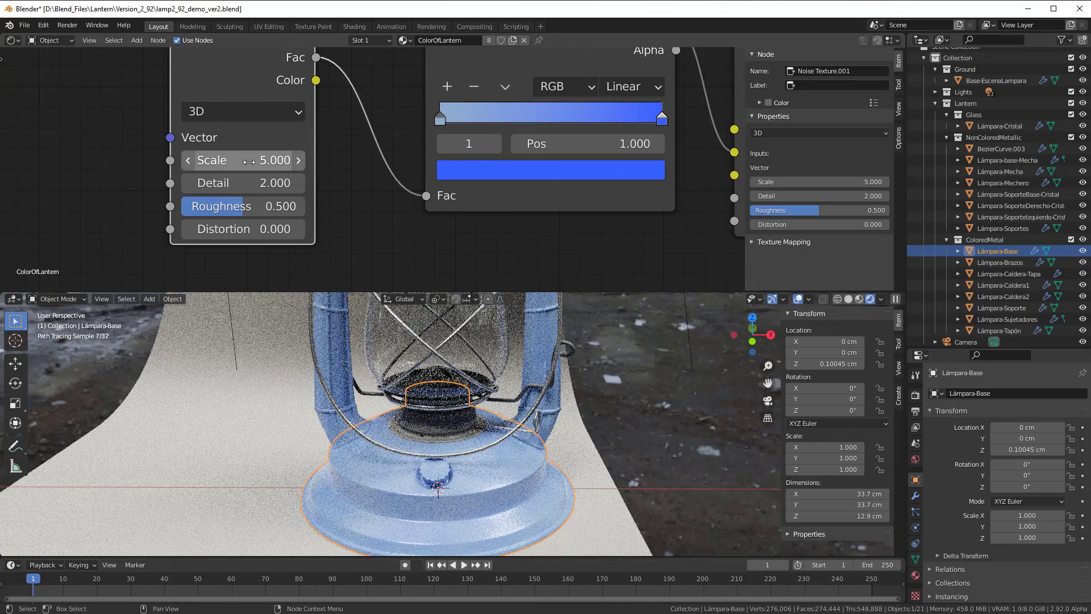
{"action": "left_click_drag", "start_coordinate": [243, 160], "coordinate": [265, 207]}
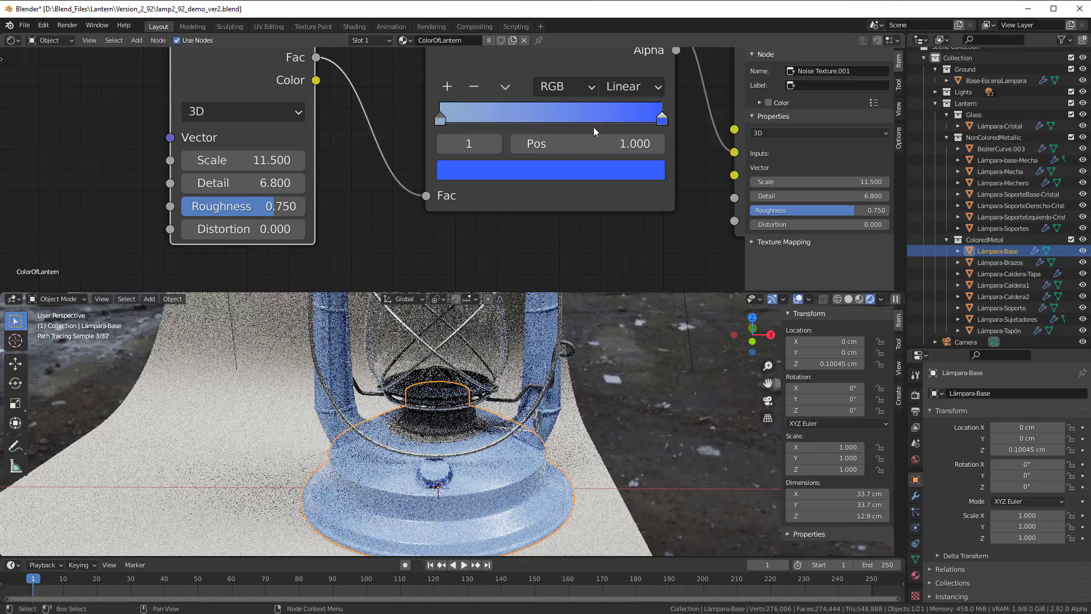
- Tighten the ColorRamp gradient by moving the saturated blue stop inward and the light blue stop to position 0.268
{"action": "left_click_drag", "start_coordinate": [662, 119], "coordinate": [589, 113]}
{"action": "left_click", "coordinate": [461, 118]}
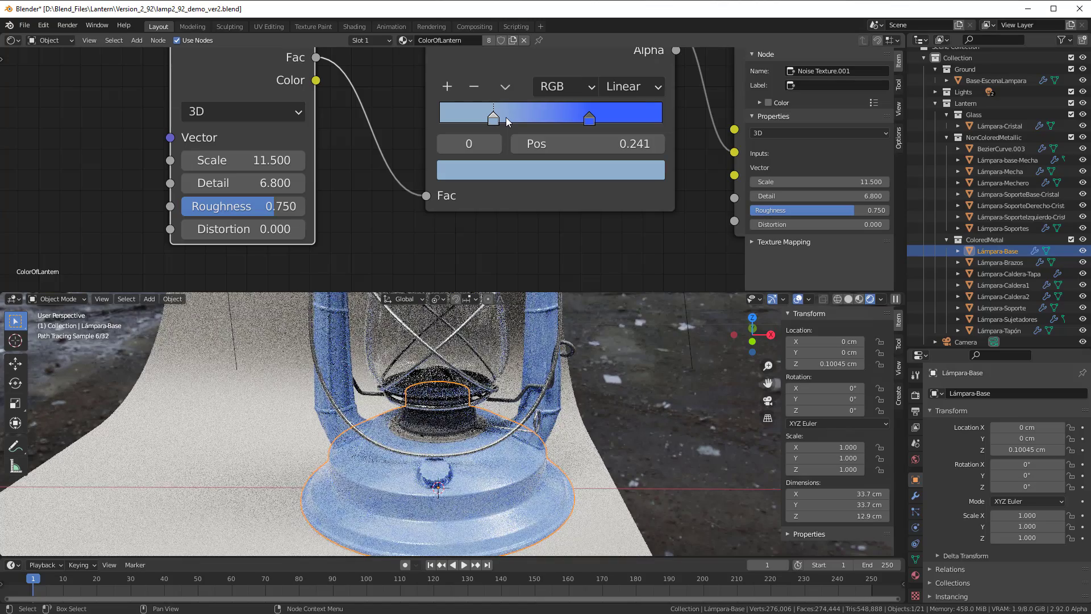
{"action": "left_click_drag", "start_coordinate": [506, 117], "coordinate": [511, 120]}
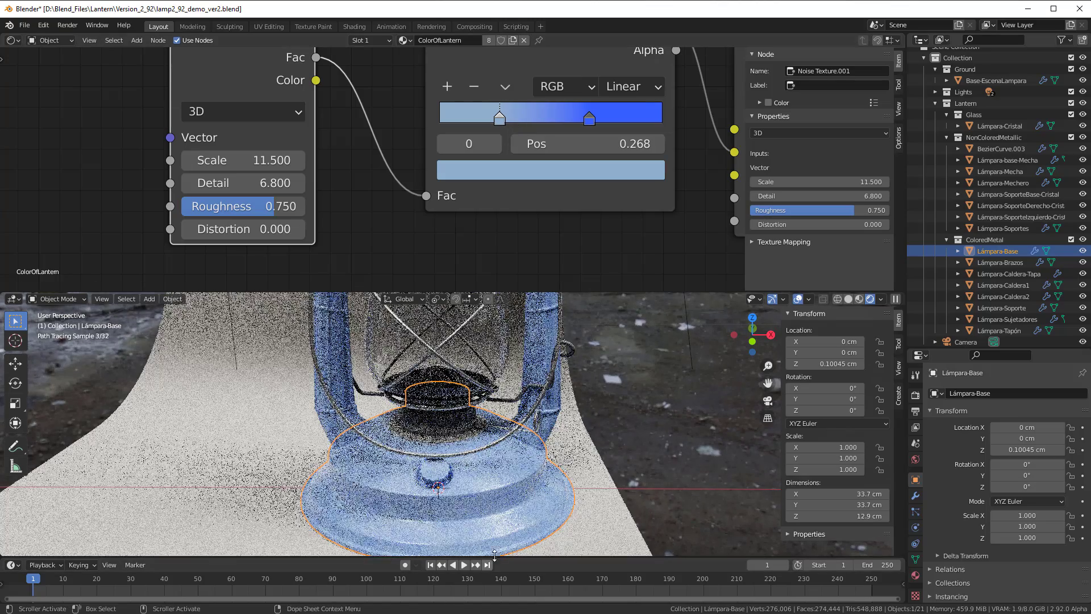
{"action": "scroll", "coordinate": [463, 520], "scroll_direction": "up", "scroll_amount": 2}
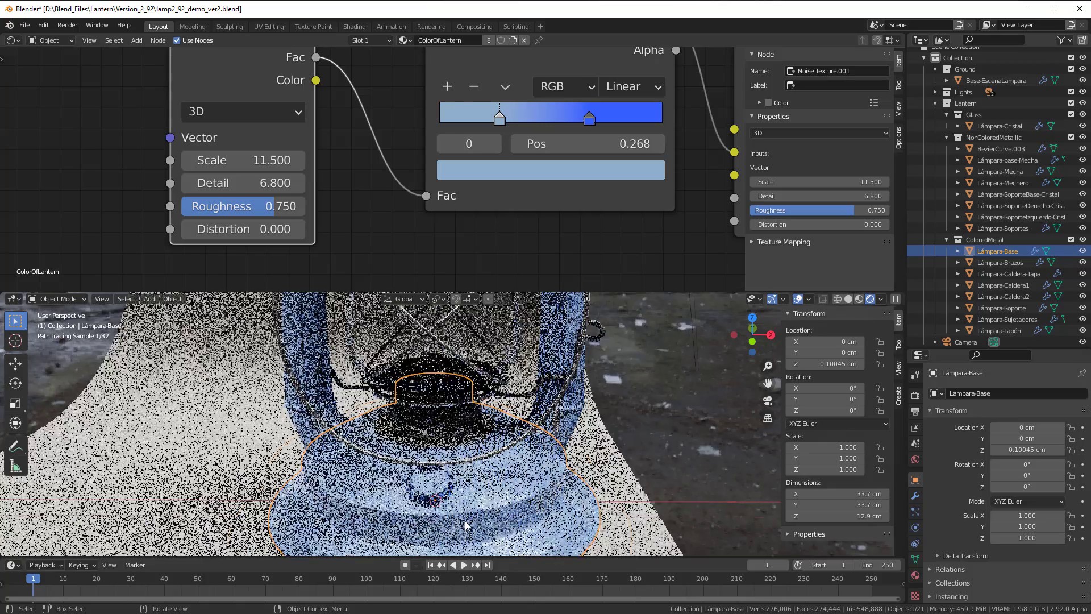
{"action": "middle_click_drag", "start_coordinate": [465, 524], "coordinate": [513, 436]}
{"action": "scroll", "coordinate": [513, 437], "scroll_direction": "up", "scroll_amount": 2}
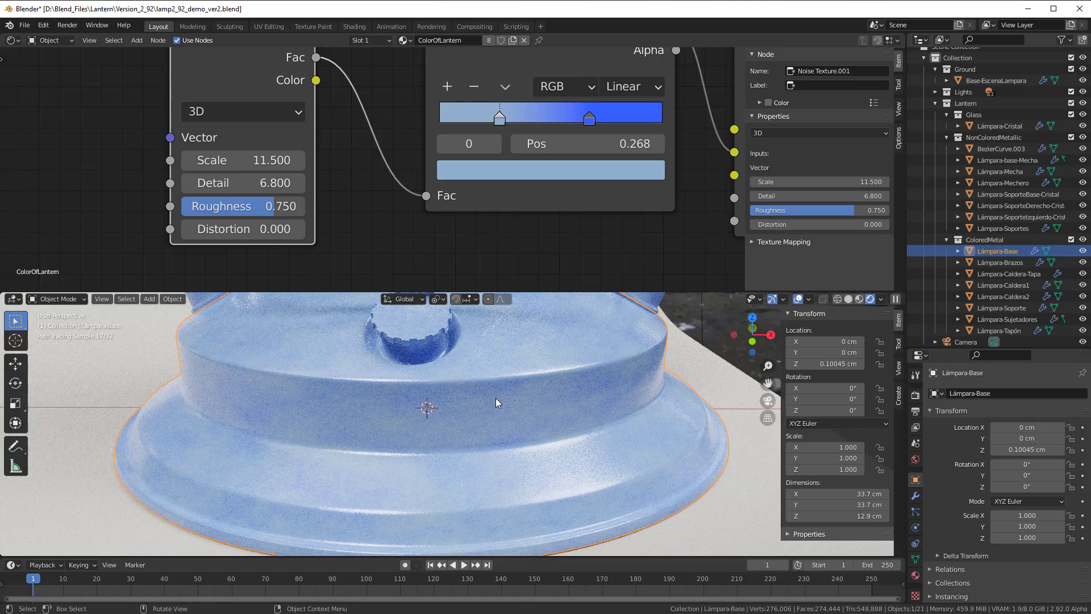
- Widen the ColorRamp gradient by moving the light blue stop outward and the saturated blue stop to position 0.791
{"action": "left_click_drag", "start_coordinate": [496, 118], "coordinate": [471, 117]}
{"action": "left_click_drag", "start_coordinate": [588, 117], "coordinate": [614, 116]}
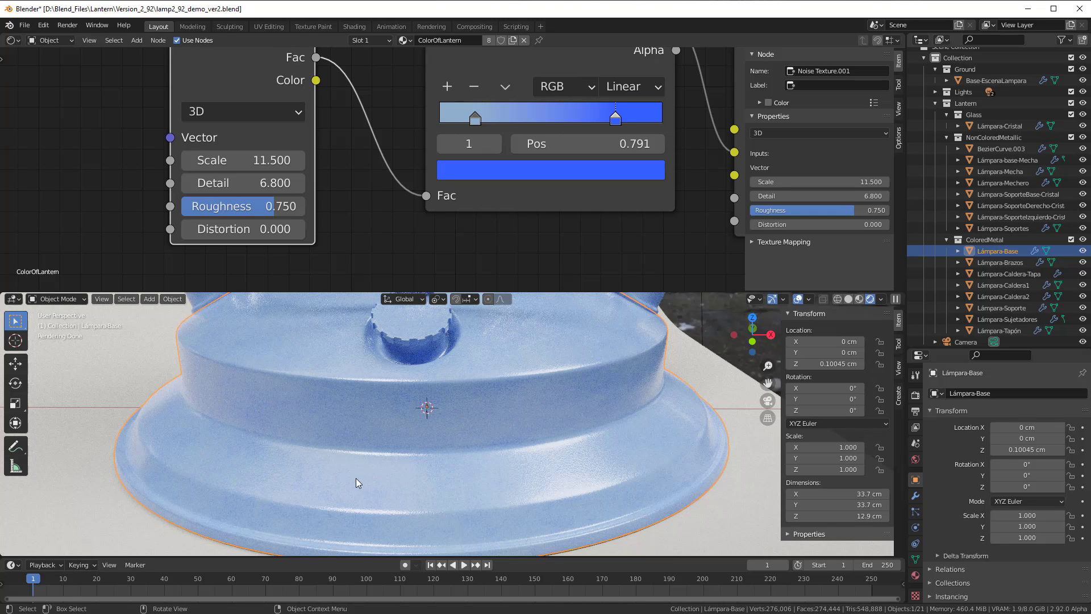
{"action": "scroll", "coordinate": [421, 372], "scroll_direction": "down", "scroll_amount": 4}
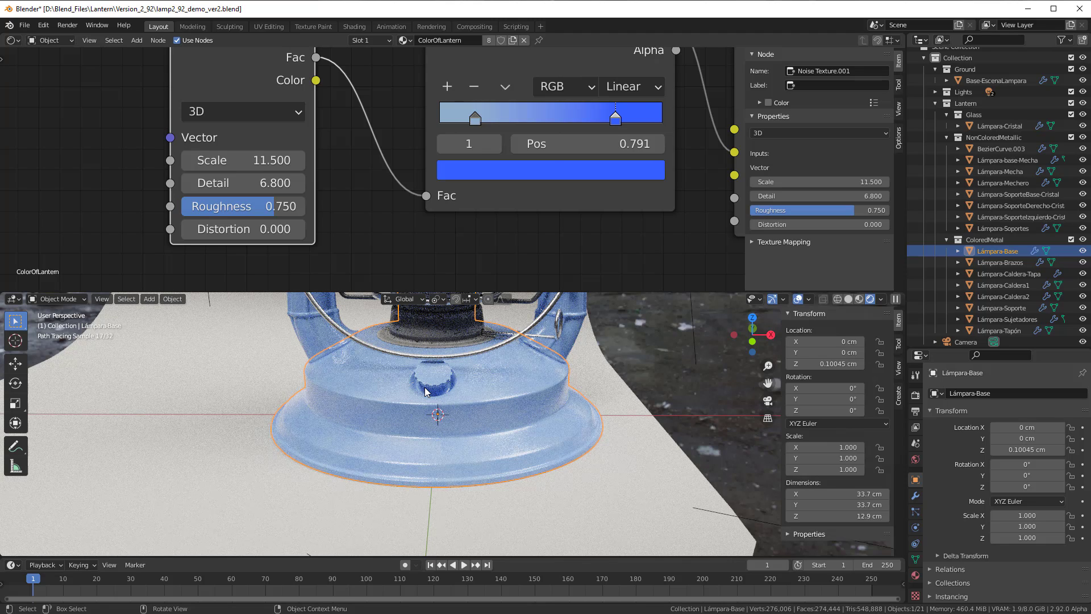
{"action": "scroll", "coordinate": [461, 211], "scroll_direction": "down", "scroll_amount": 2}
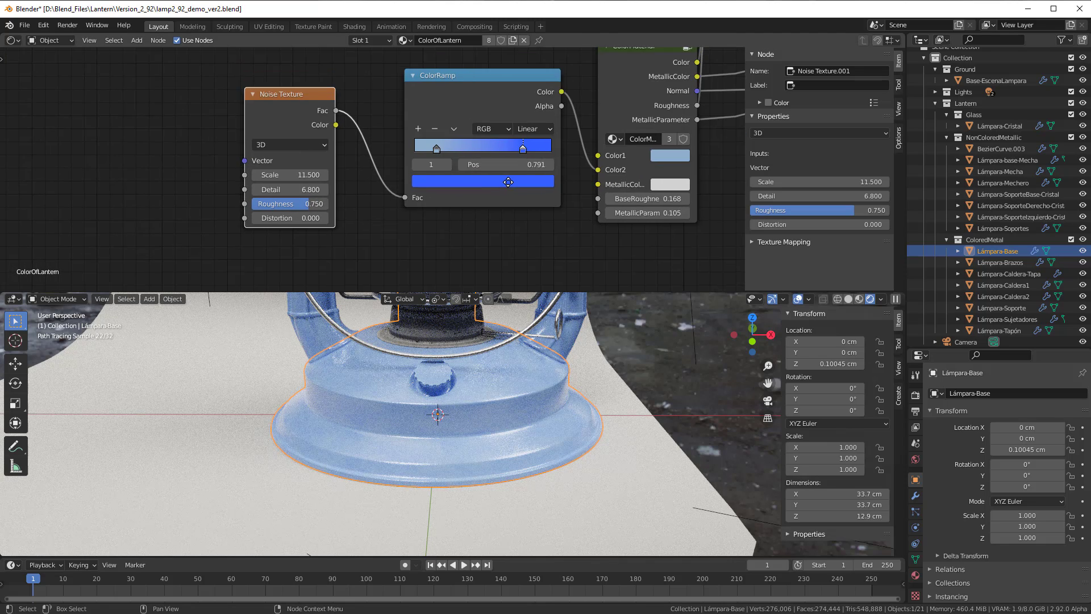
- Move the ColorMaterial group node slightly upward, keeping it beside the ColorRamp
{"action": "middle_click_drag", "start_coordinate": [502, 188], "coordinate": [468, 216]}
{"action": "middle_click_drag", "start_coordinate": [533, 175], "coordinate": [394, 223]}
{"action": "left_click_drag", "start_coordinate": [445, 138], "coordinate": [438, 108]}
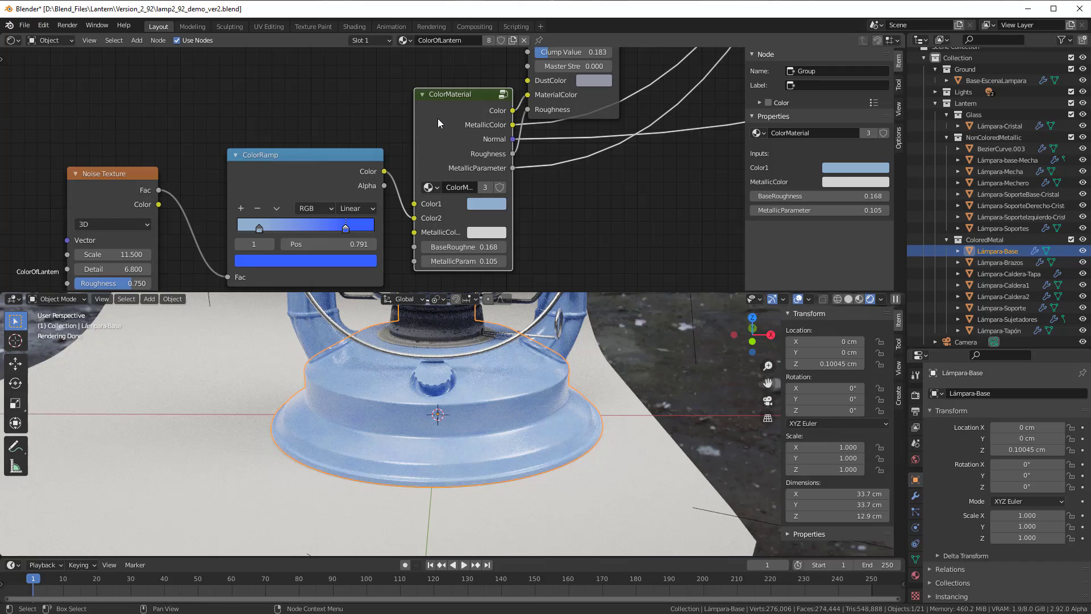
- Select the lantern's glass and set the Value node of its Glass material to 0.300
{"action": "scroll", "coordinate": [546, 377], "scroll_direction": "down", "scroll_amount": 2}
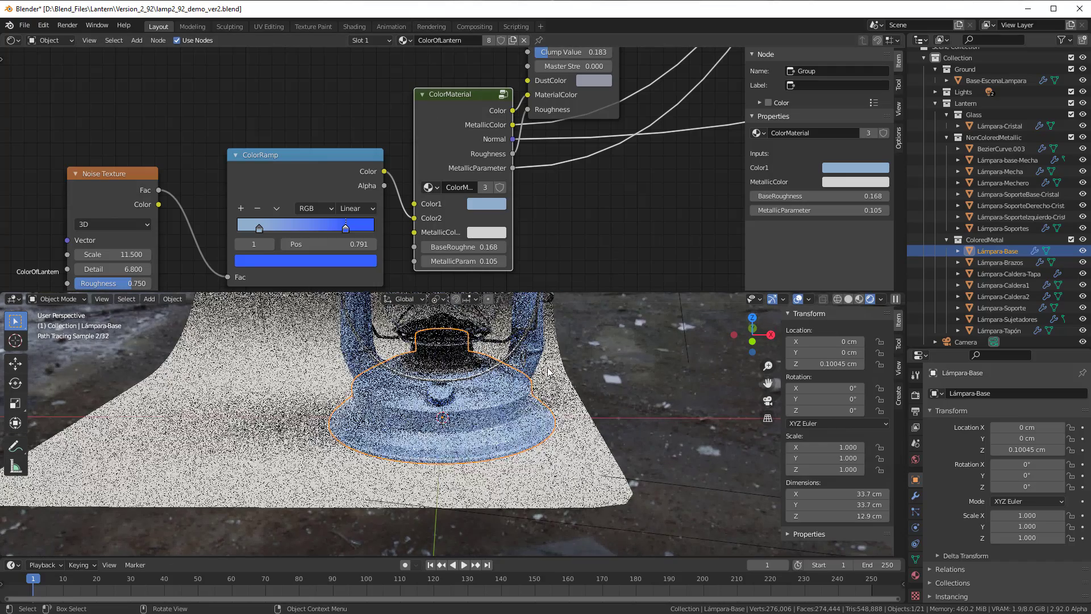
{"action": "middle_click_drag", "start_coordinate": [546, 377], "coordinate": [544, 493], "text": "shift"}
{"action": "scroll", "coordinate": [545, 492], "scroll_direction": "down", "scroll_amount": 5}
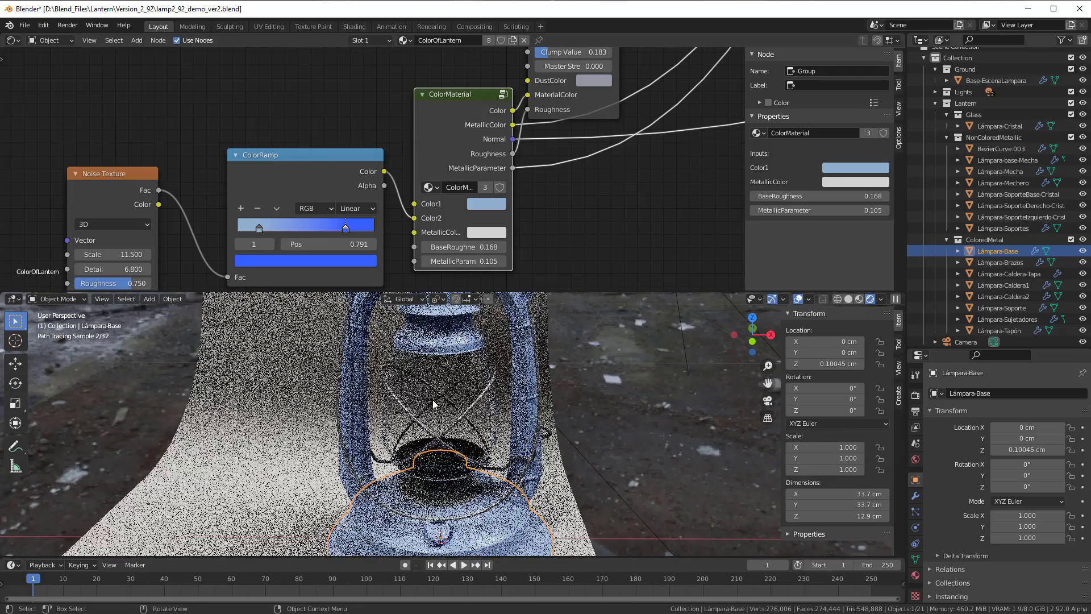
{"action": "left_click", "coordinate": [484, 398]}
{"action": "scroll", "coordinate": [432, 189], "scroll_direction": "down", "scroll_amount": 5}
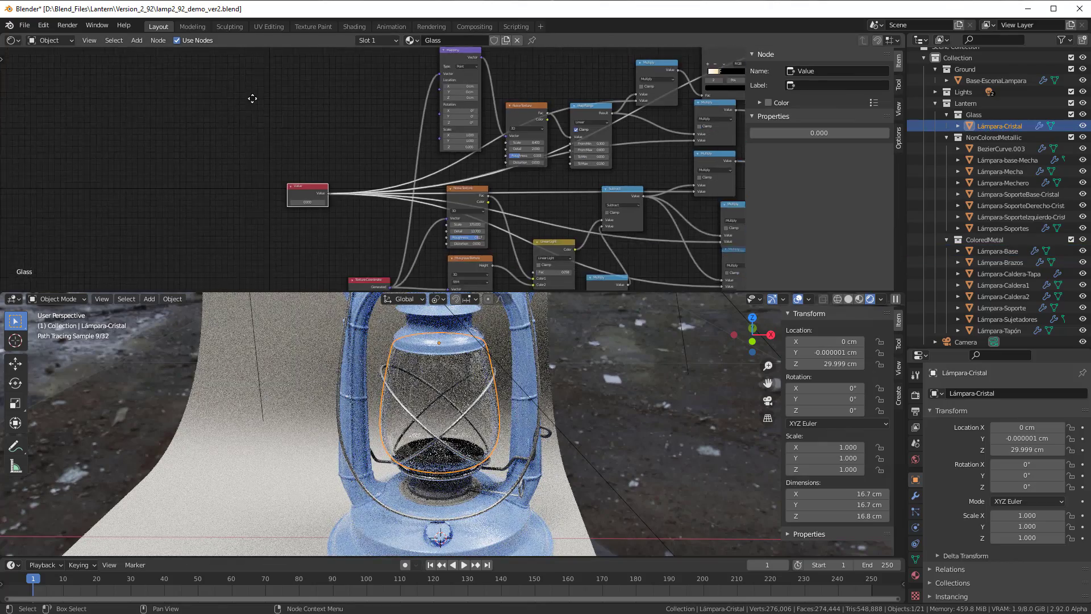
{"action": "scroll", "coordinate": [262, 107], "scroll_direction": "up", "scroll_amount": 4}
{"action": "middle_click_drag", "start_coordinate": [298, 68], "coordinate": [378, 270]}
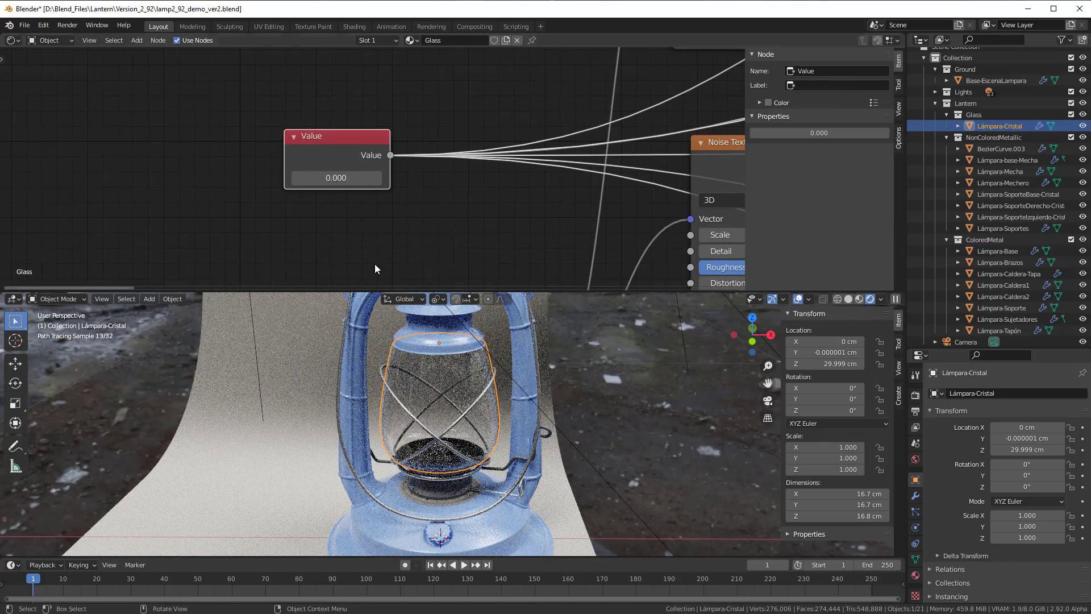
{"action": "left_click", "coordinate": [377, 177]}
{"action": "left_click", "coordinate": [377, 178]}
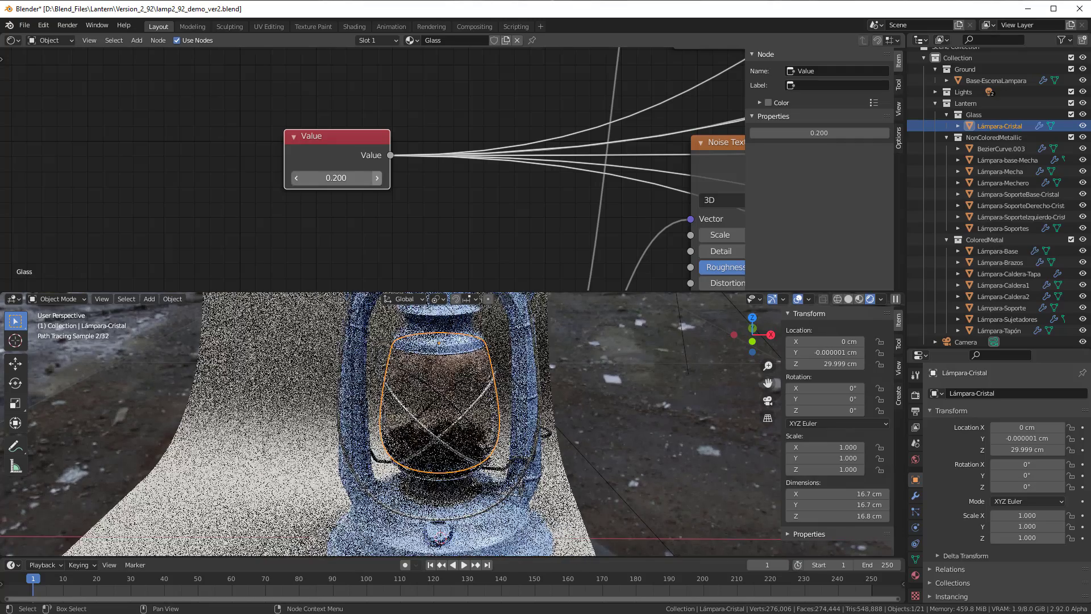
{"action": "left_click", "coordinate": [377, 178]}
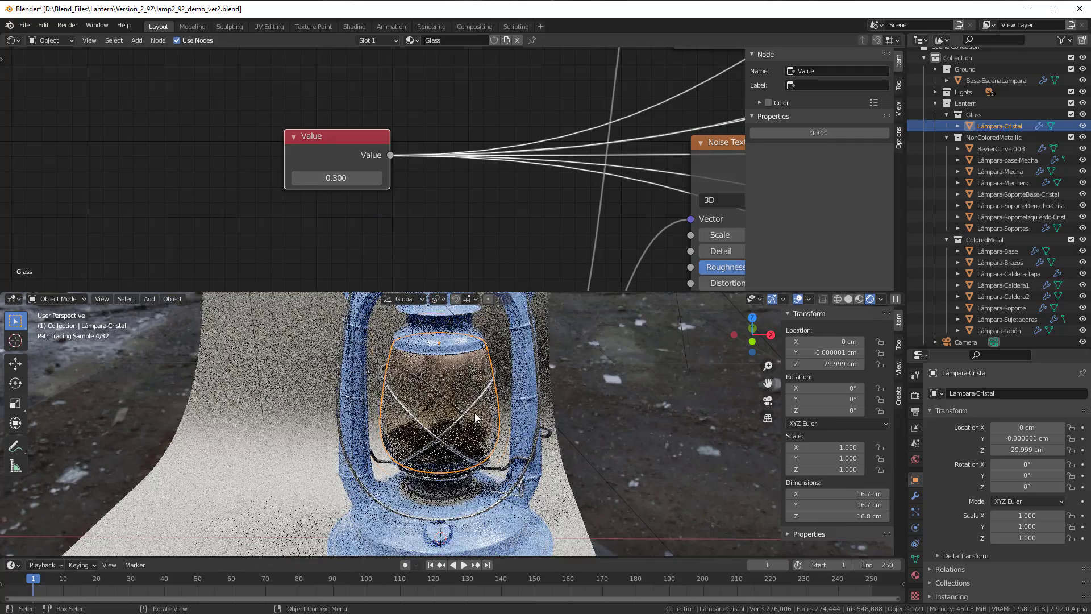
- Examine the dirt on the lantern's glass and the Musgrave Texture, ColorRamp and Dust nodes in the Glass material
{"action": "scroll", "coordinate": [475, 413], "scroll_direction": "up", "scroll_amount": 3}
{"action": "scroll", "coordinate": [475, 411], "scroll_direction": "up", "scroll_amount": 4}
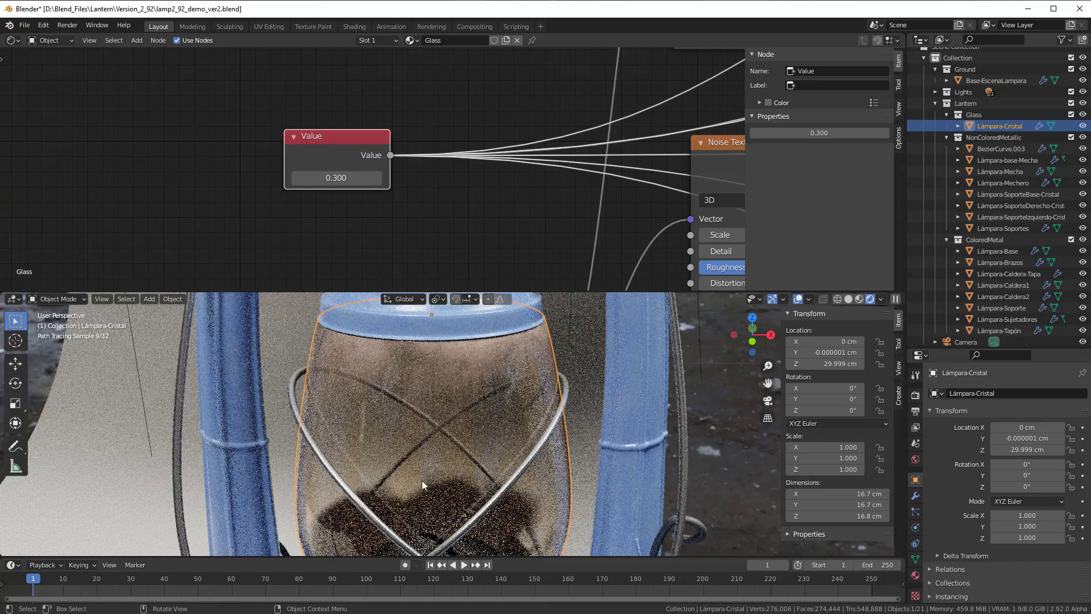
{"action": "scroll", "coordinate": [462, 165], "scroll_direction": "down", "scroll_amount": 6}
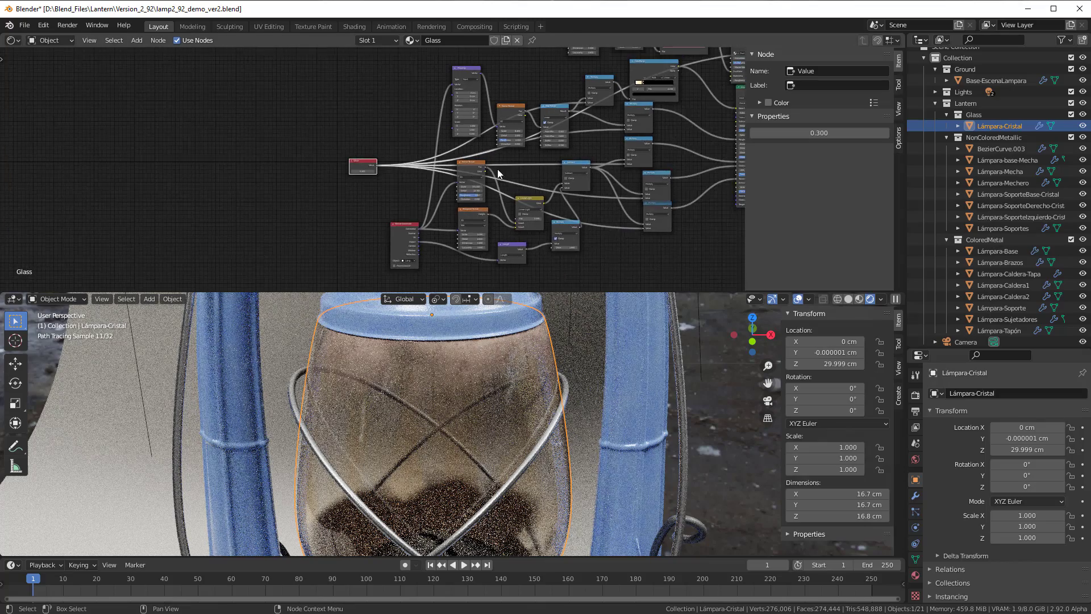
{"action": "middle_click_drag", "start_coordinate": [654, 130], "coordinate": [469, 175]}
{"action": "scroll", "coordinate": [469, 174], "scroll_direction": "up", "scroll_amount": 5}
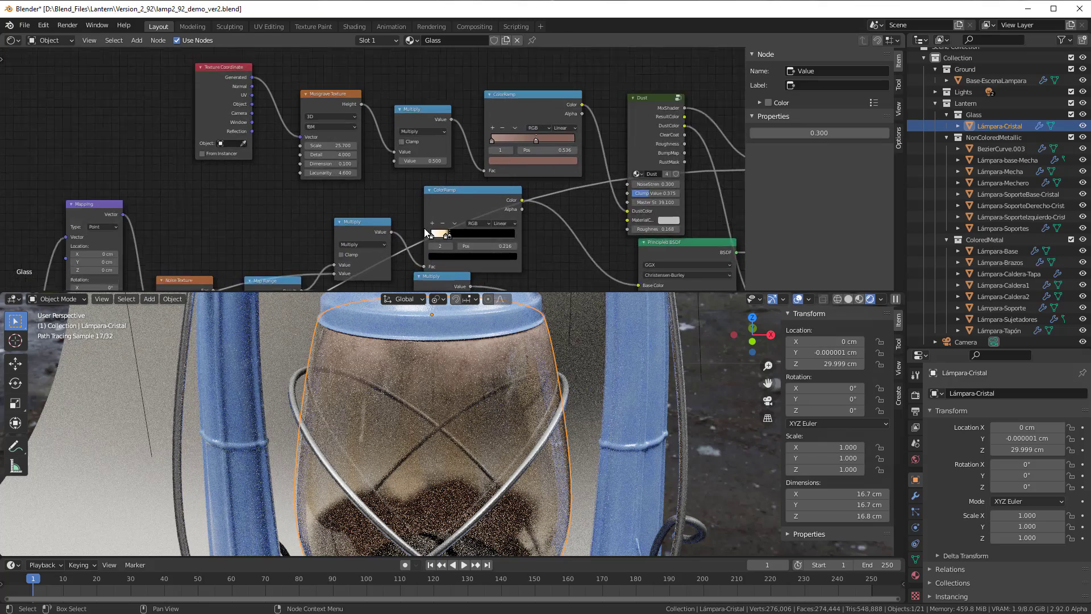
{"action": "scroll", "coordinate": [424, 228], "scroll_direction": "up", "scroll_amount": 1}
{"action": "middle_click_drag", "start_coordinate": [457, 195], "coordinate": [336, 236]}
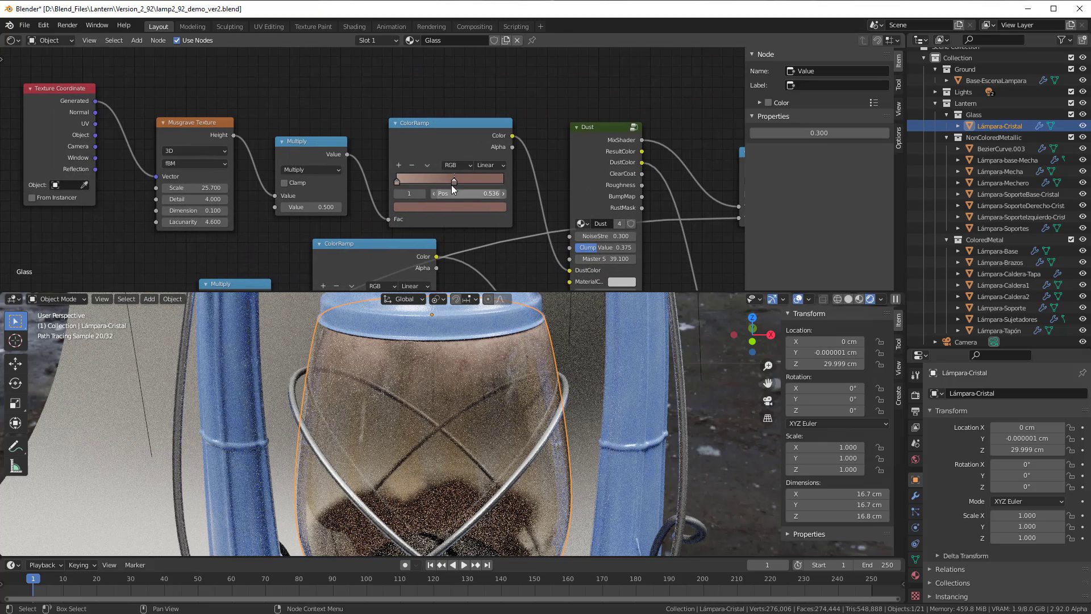
{"action": "middle_click_drag", "start_coordinate": [482, 238], "coordinate": [494, 15]}
{"action": "scroll", "coordinate": [495, 230], "scroll_direction": "down", "scroll_amount": 4}
{"action": "middle_click_drag", "start_coordinate": [477, 222], "coordinate": [496, 283]}
{"action": "scroll", "coordinate": [465, 239], "scroll_direction": "down", "scroll_amount": 1}
{"action": "scroll", "coordinate": [465, 238], "scroll_direction": "down", "scroll_amount": 2}
{"action": "scroll", "coordinate": [446, 233], "scroll_direction": "up", "scroll_amount": 2}
{"action": "scroll", "coordinate": [480, 183], "scroll_direction": "up", "scroll_amount": 1}
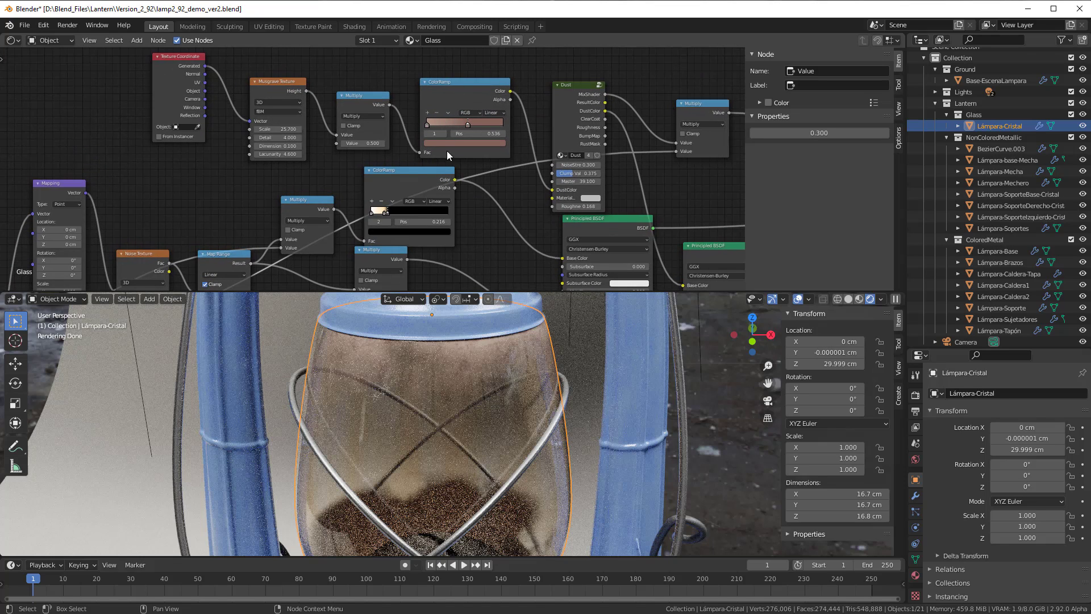
{"action": "middle_click_drag", "start_coordinate": [500, 68], "coordinate": [490, 135]}
{"action": "scroll", "coordinate": [490, 136], "scroll_direction": "up", "scroll_amount": 1}
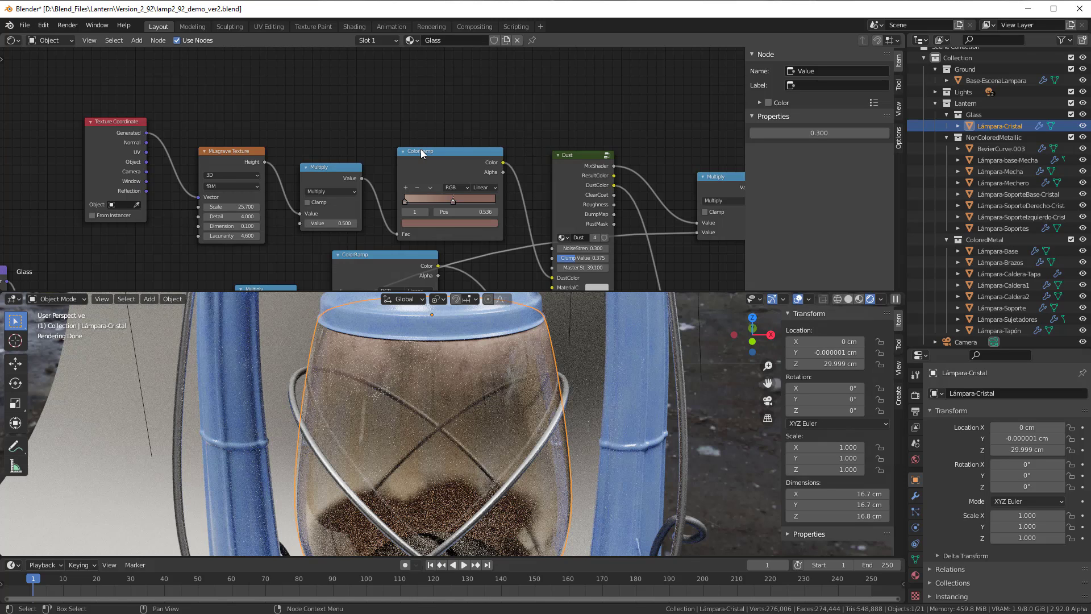
- Rearrange the Musgrave Texture, Multiply and ColorRamp nodes that feed the Dust group by shifting them slightly upward
{"action": "left_click_drag", "start_coordinate": [234, 153], "coordinate": [222, 146]}
{"action": "left_click", "coordinate": [305, 167]}
{"action": "left_click_drag", "start_coordinate": [307, 166], "coordinate": [298, 162]}
{"action": "left_click", "coordinate": [298, 160]}
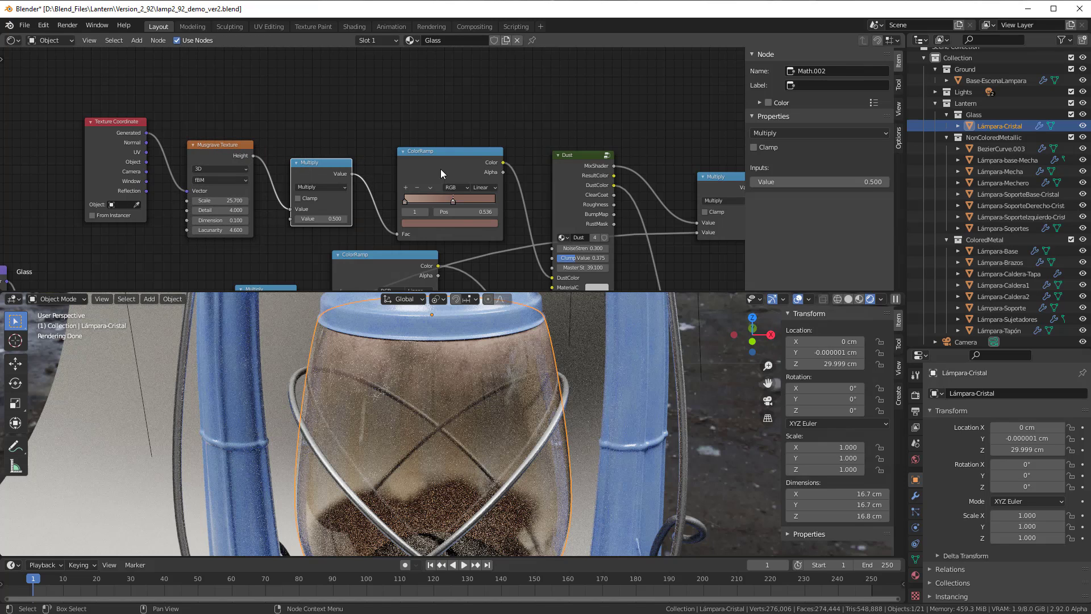
{"action": "left_click_drag", "start_coordinate": [439, 166], "coordinate": [437, 144]}
{"action": "middle_click_drag", "start_coordinate": [472, 187], "coordinate": [432, 144]}
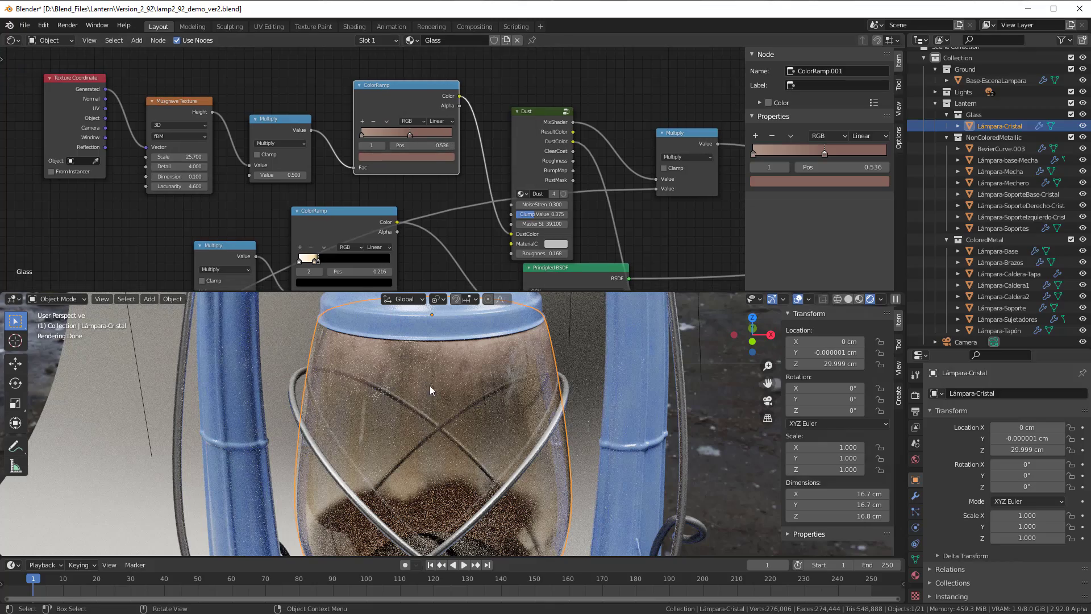
- Examine how the Glass material's Noise Texture, Map Range, Multiply and ColorRamp nodes feed the Principled BSDF
{"action": "scroll", "coordinate": [360, 336], "scroll_direction": "down", "scroll_amount": 1}
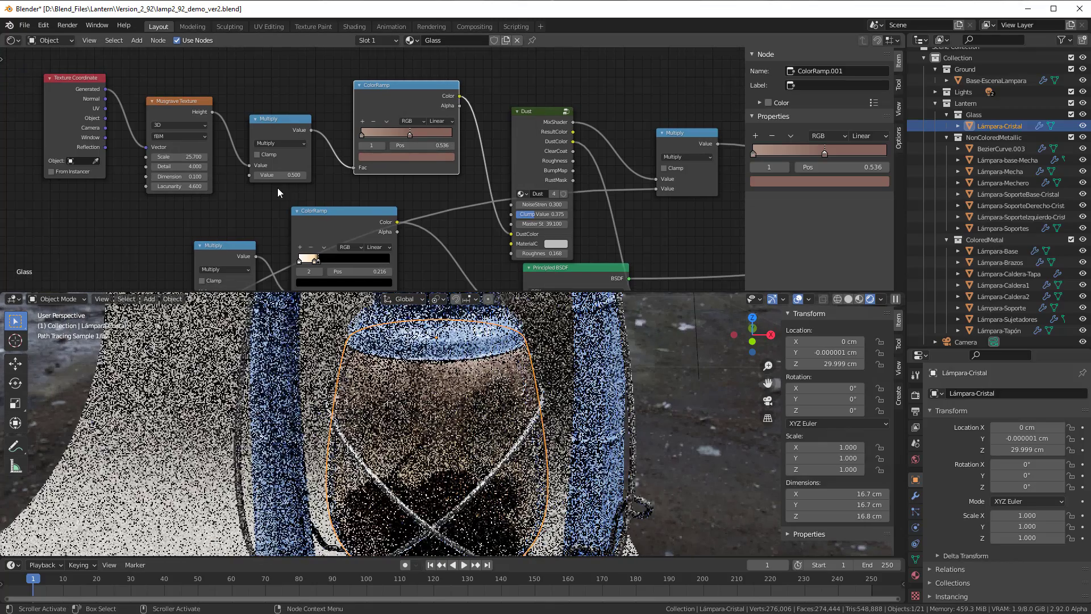
{"action": "scroll", "coordinate": [268, 188], "scroll_direction": "down", "scroll_amount": 1}
{"action": "middle_click_drag", "start_coordinate": [258, 190], "coordinate": [338, 49]}
{"action": "scroll", "coordinate": [373, 92], "scroll_direction": "up", "scroll_amount": 1}
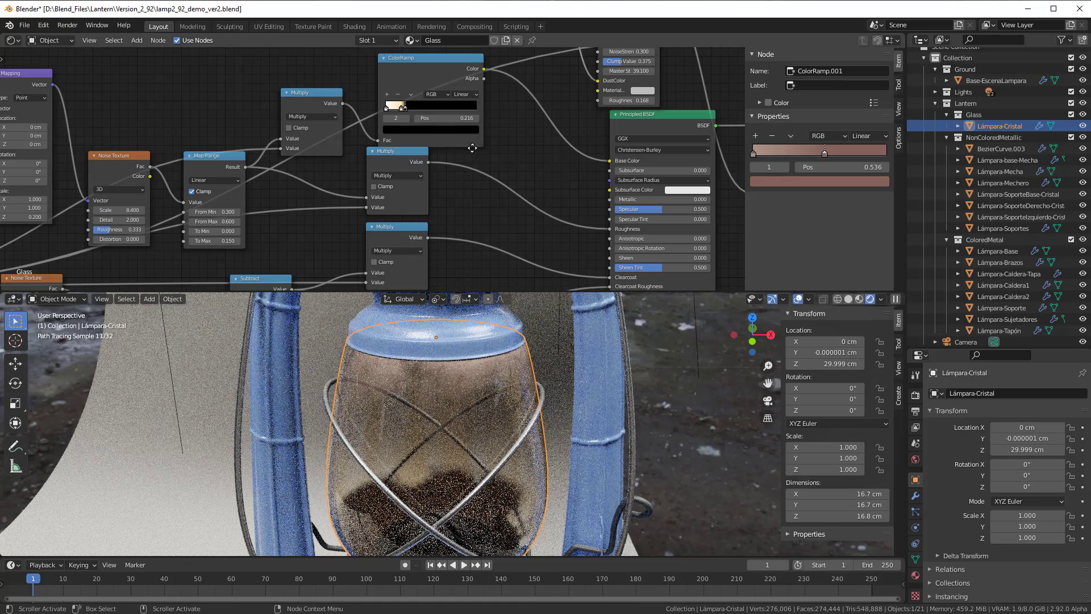
{"action": "middle_click_drag", "start_coordinate": [471, 154], "coordinate": [455, 193]}
{"action": "scroll", "coordinate": [418, 173], "scroll_direction": "up", "scroll_amount": 2}
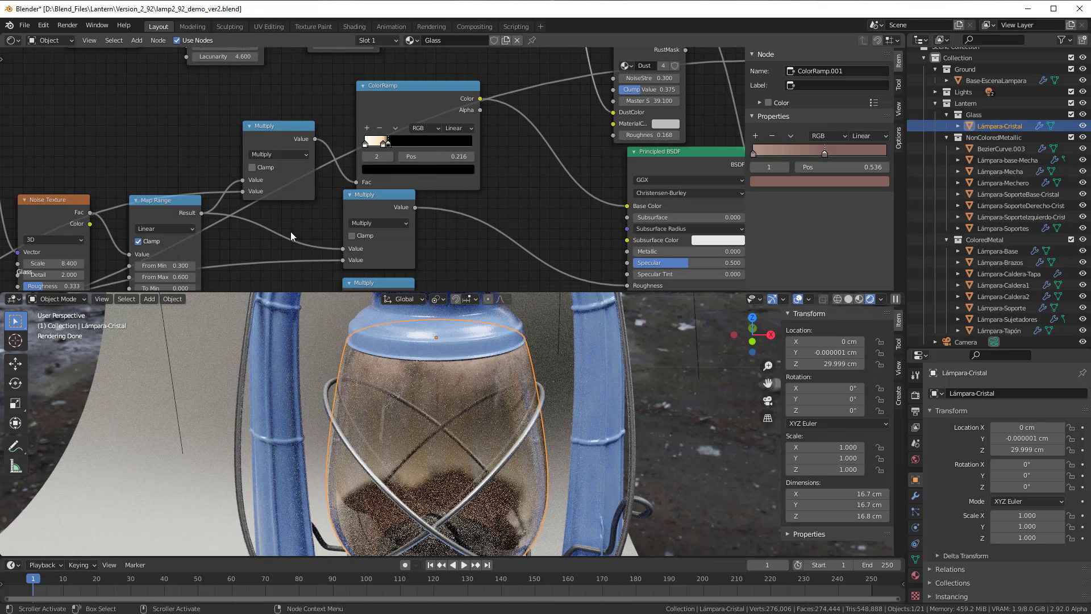
{"action": "middle_click_drag", "start_coordinate": [514, 200], "coordinate": [421, 283]}
{"action": "scroll", "coordinate": [430, 268], "scroll_direction": "up", "scroll_amount": 1}
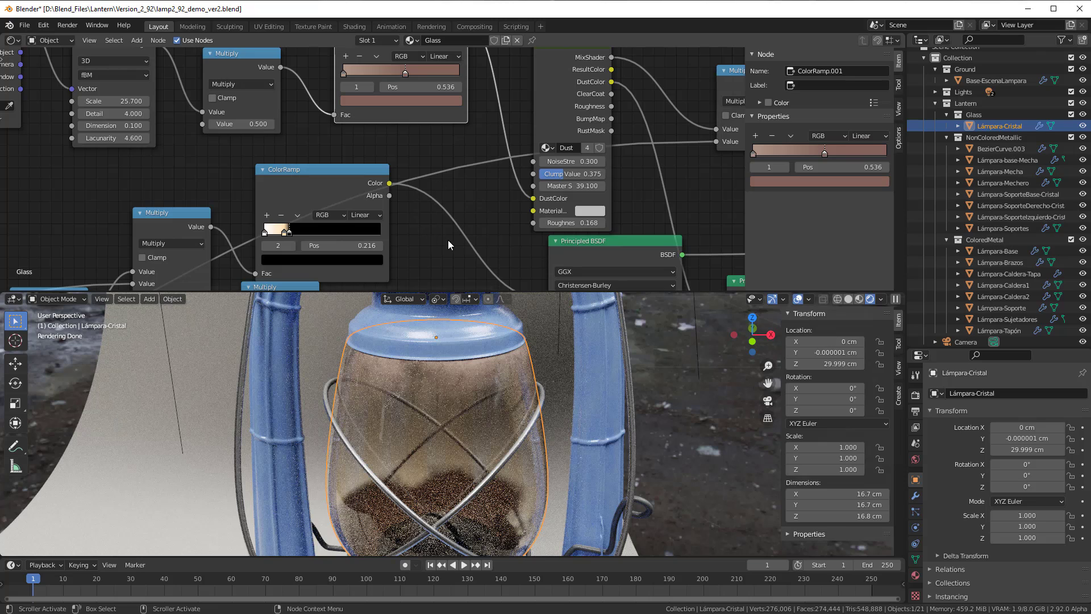
{"action": "scroll", "coordinate": [446, 219], "scroll_direction": "down", "scroll_amount": 2}
{"action": "middle_click_drag", "start_coordinate": [446, 213], "coordinate": [481, 187]}
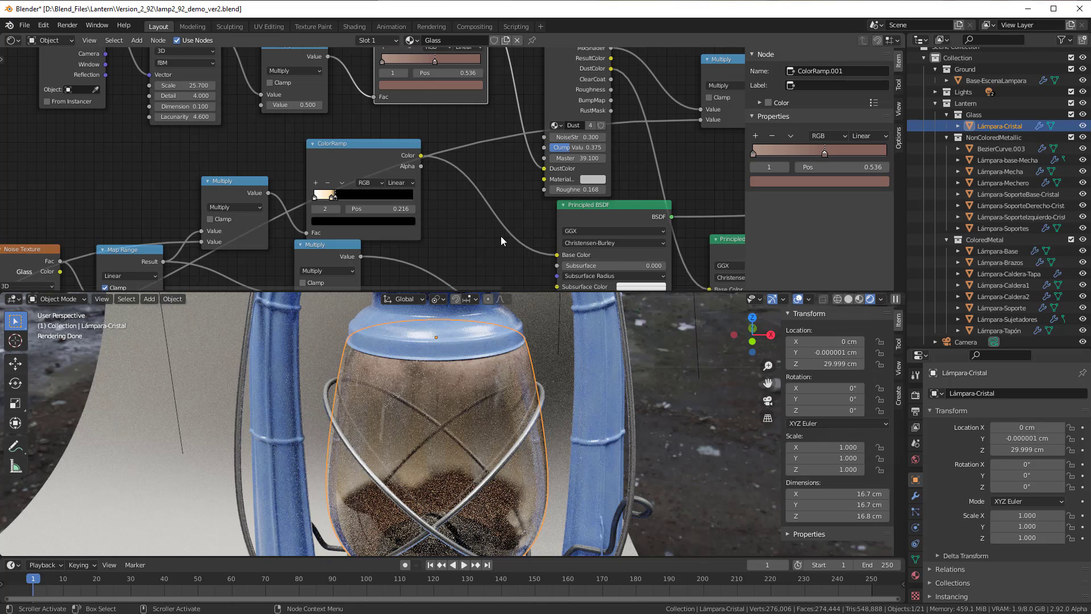
{"action": "scroll", "coordinate": [500, 228], "scroll_direction": "down", "scroll_amount": 5}
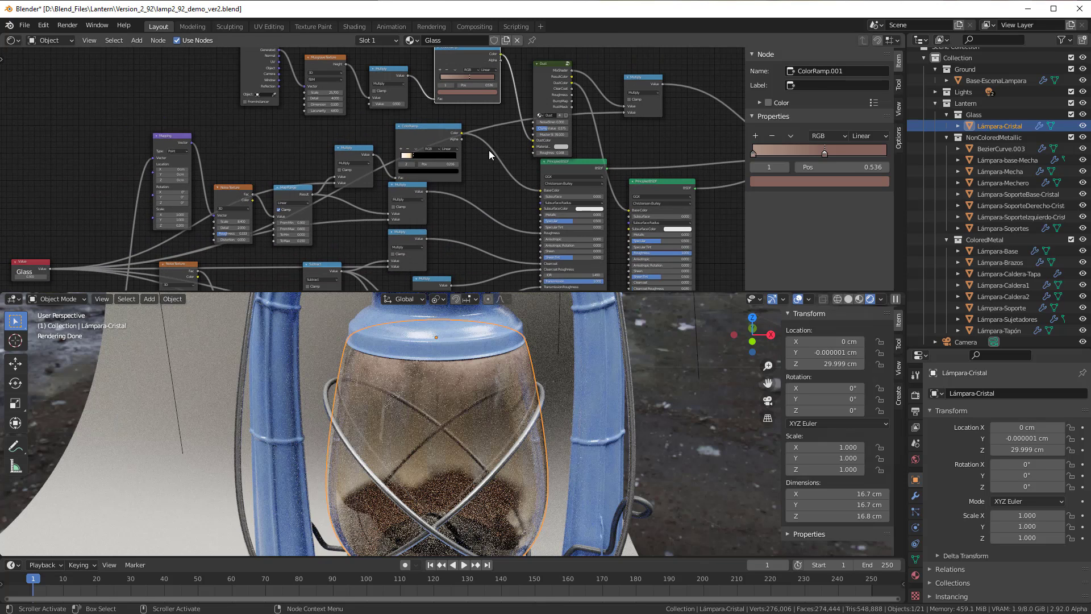
{"action": "middle_click_drag", "start_coordinate": [489, 150], "coordinate": [521, 132]}
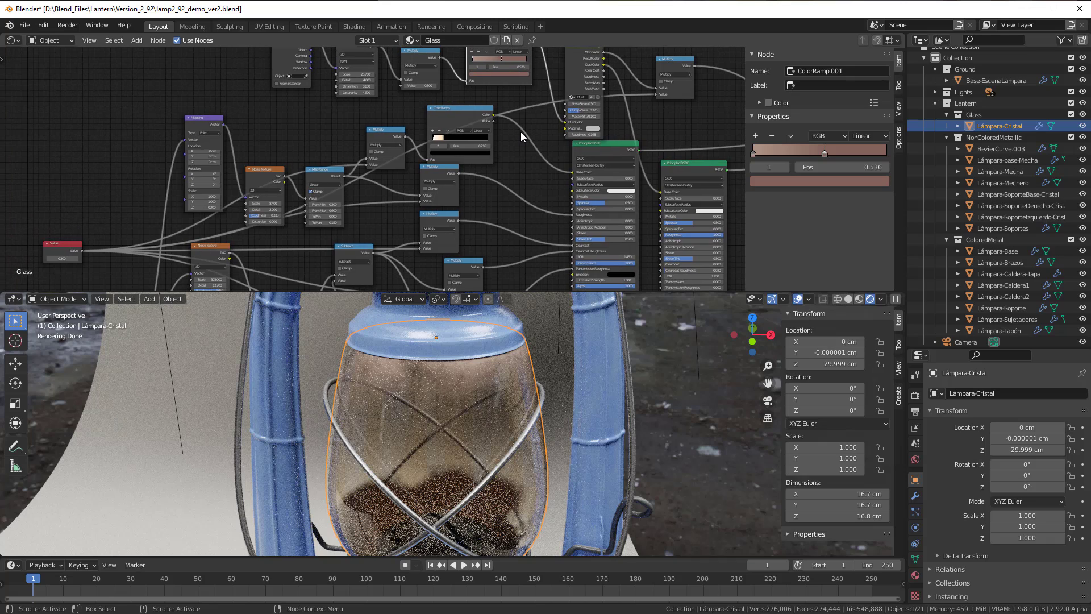
- Select the lantern's arms and examine the ColorOfLantern node network, including EdgewearAndScratches, Principled BSDF, Material Output and ColorMaterial
{"action": "left_click", "coordinate": [592, 428]}
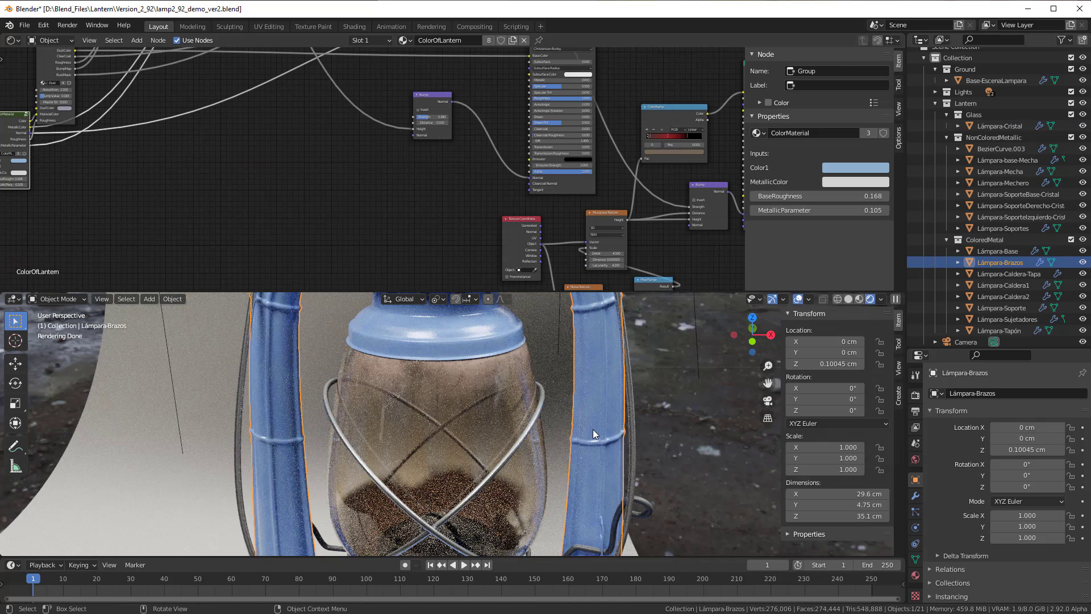
{"action": "scroll", "coordinate": [282, 405], "scroll_direction": "down", "scroll_amount": 2}
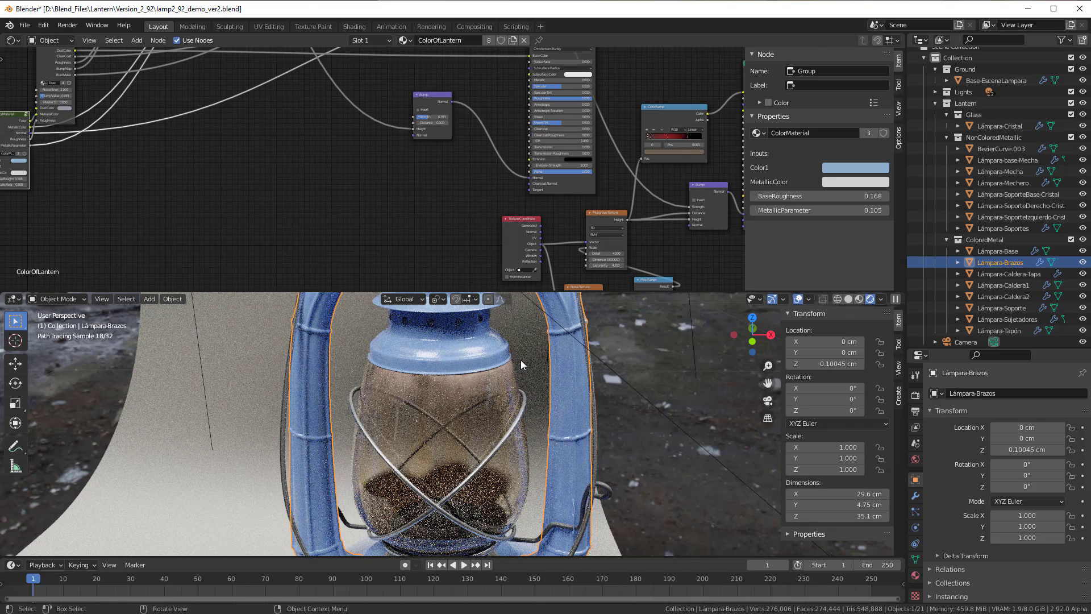
{"action": "middle_click_drag", "start_coordinate": [472, 273], "coordinate": [466, 104]}
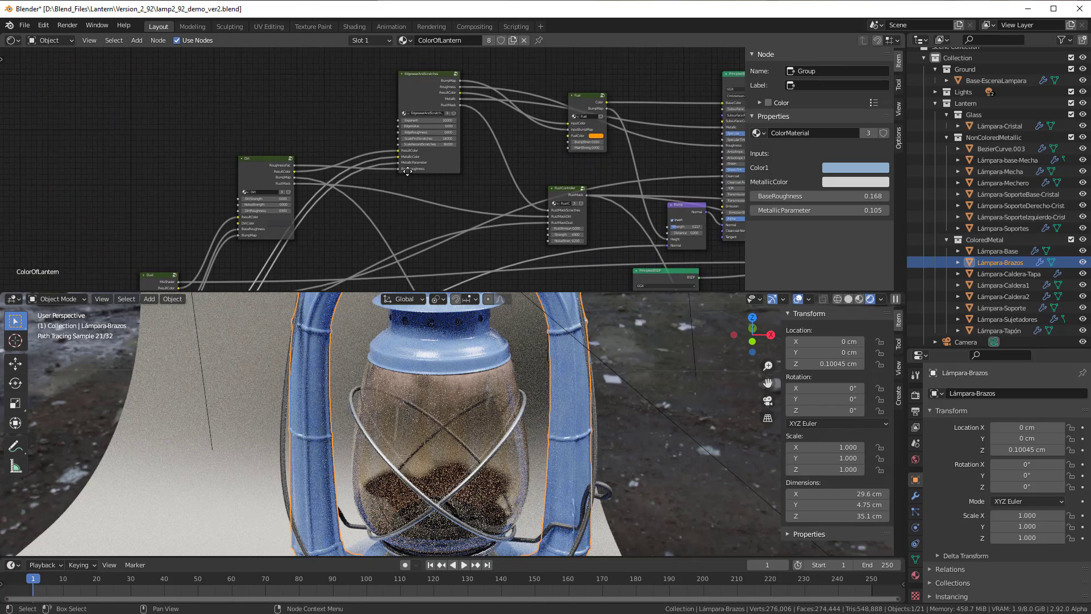
{"action": "middle_click_drag", "start_coordinate": [451, 160], "coordinate": [418, 168]}
{"action": "middle_click_drag", "start_coordinate": [696, 86], "coordinate": [307, 141]}
{"action": "scroll", "coordinate": [386, 156], "scroll_direction": "up", "scroll_amount": 4}
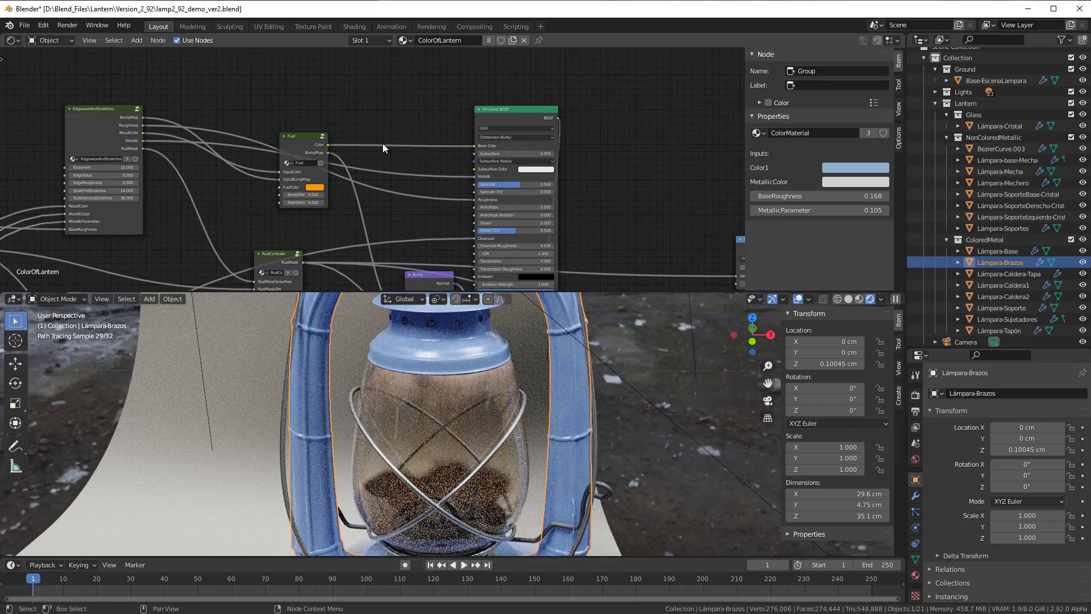
{"action": "middle_click_drag", "start_coordinate": [383, 146], "coordinate": [400, 177]}
{"action": "scroll", "coordinate": [400, 177], "scroll_direction": "up", "scroll_amount": 2}
{"action": "middle_click_drag", "start_coordinate": [285, 84], "coordinate": [330, 117]}
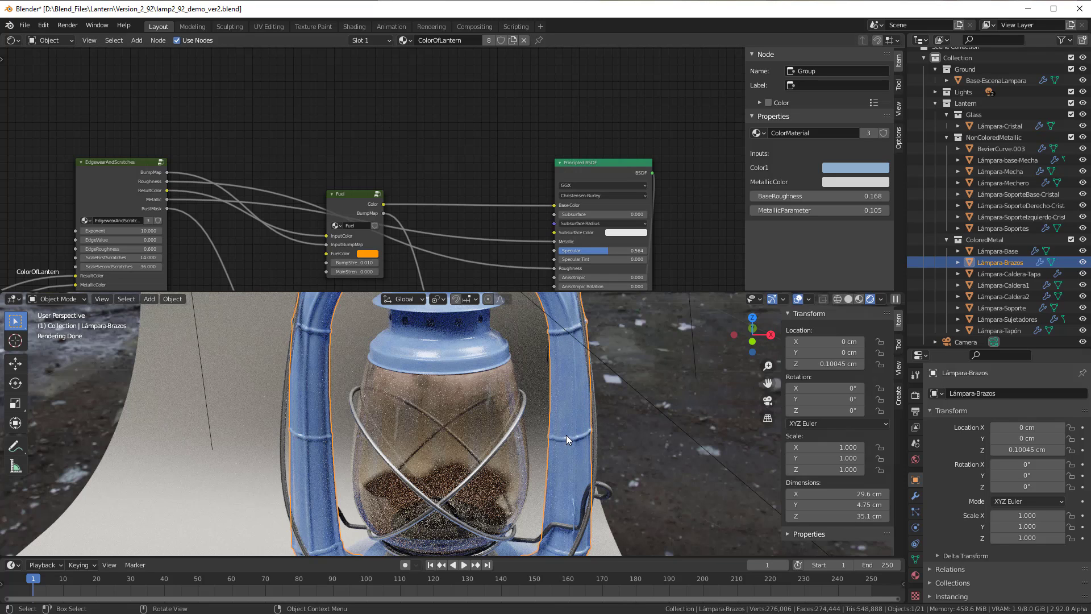
{"action": "scroll", "coordinate": [611, 165], "scroll_direction": "down", "scroll_amount": 3}
{"action": "middle_click_drag", "start_coordinate": [607, 177], "coordinate": [442, 219]}
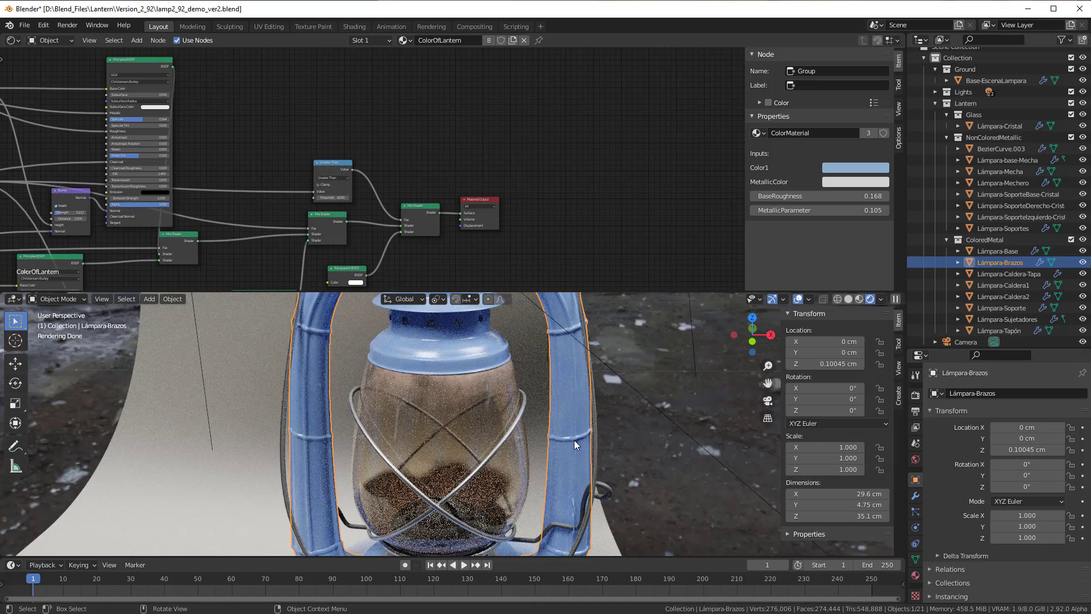
{"action": "scroll", "coordinate": [512, 217], "scroll_direction": "down", "scroll_amount": 5}
{"action": "middle_click_drag", "start_coordinate": [310, 185], "coordinate": [706, 140]}
{"action": "scroll", "coordinate": [519, 174], "scroll_direction": "up", "scroll_amount": 1}
{"action": "middle_click_drag", "start_coordinate": [519, 174], "coordinate": [592, 129]}
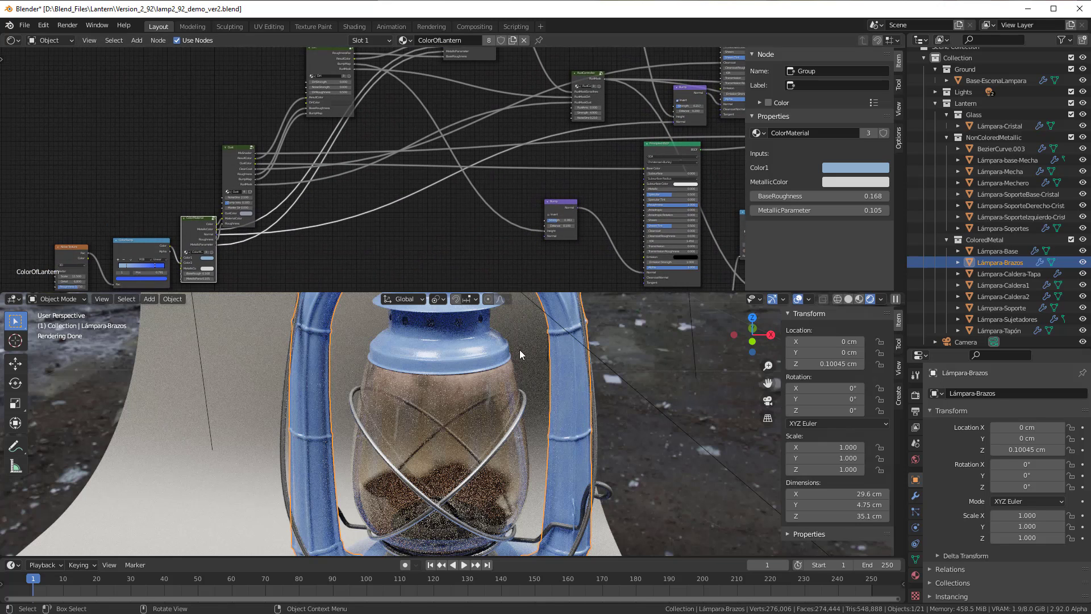